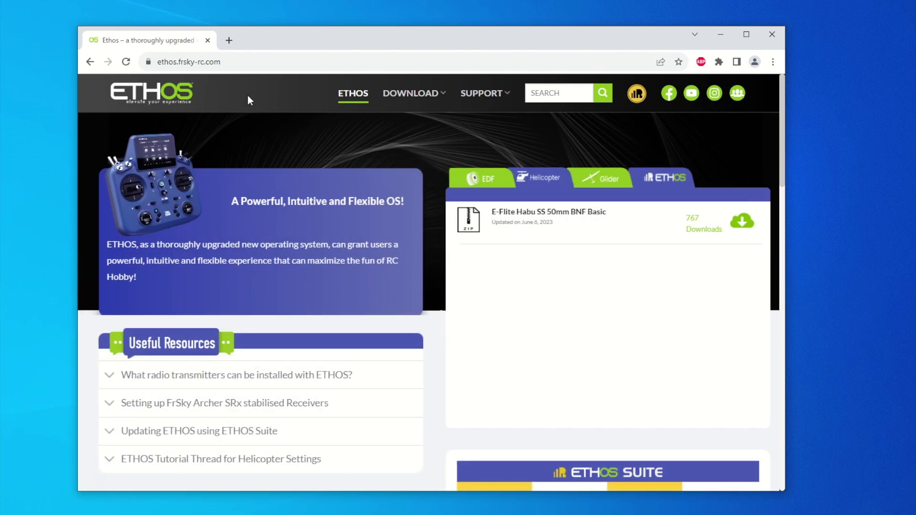
Step: Open the firmware releases page from the ETHOS website's download section
click(213, 65)
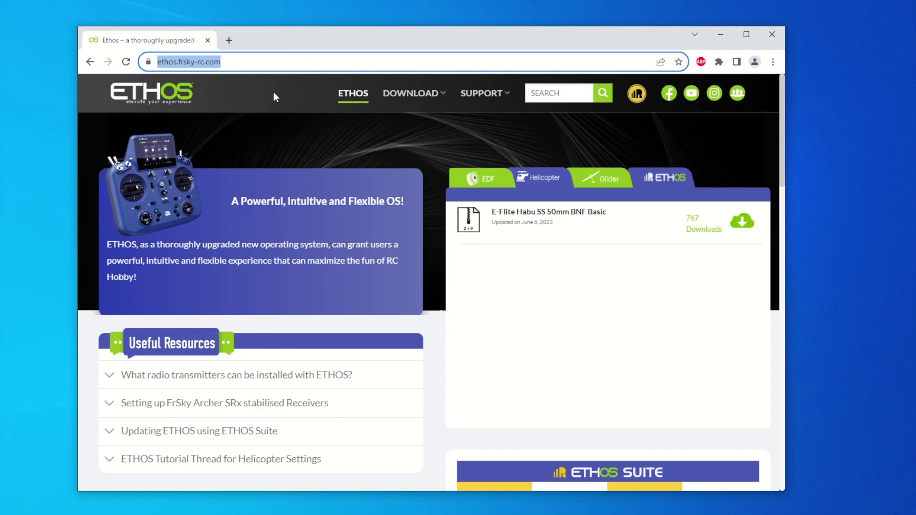
mouse_move(411, 94)
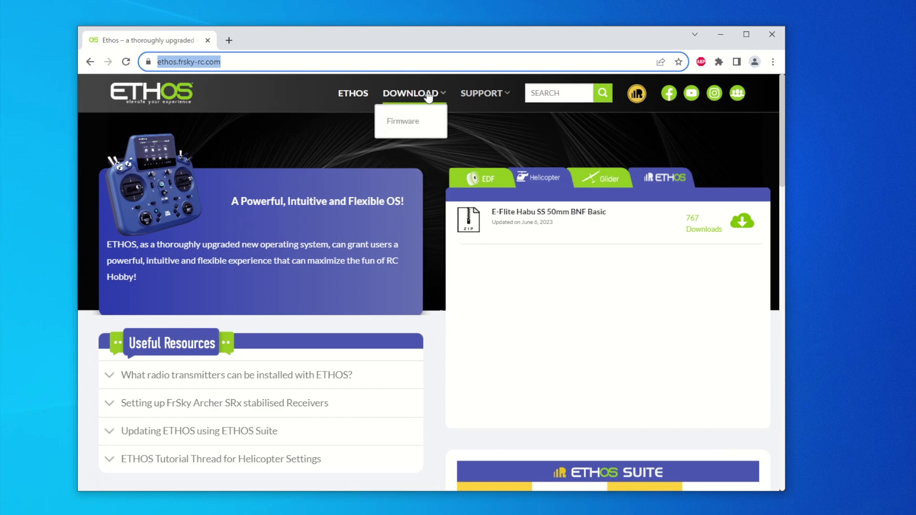
click(410, 123)
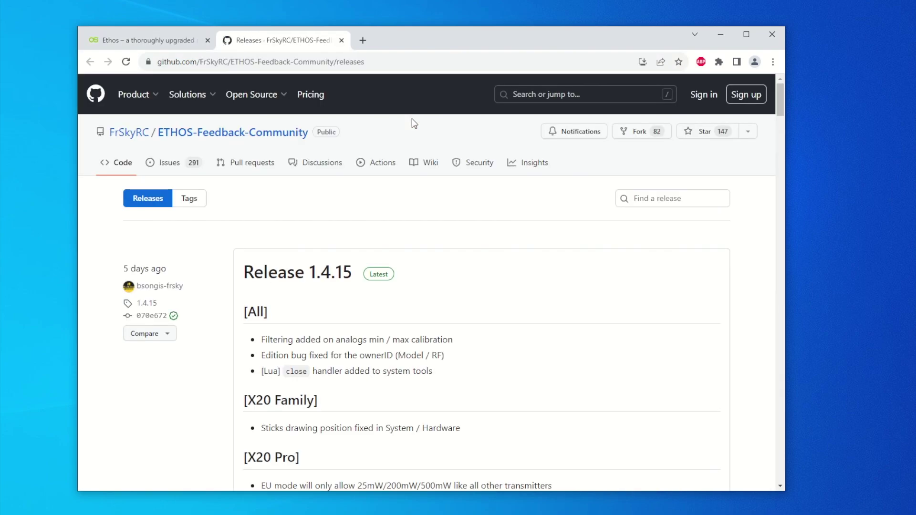
click(355, 63)
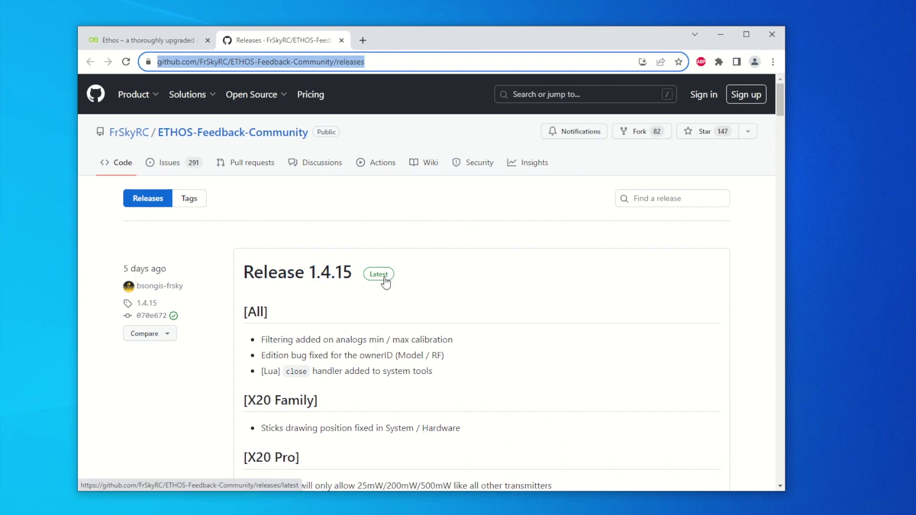
Step: Examine the Release 1.4.15 notes and its complete asset list, including the firmware, bootloader and simulator files for each radio
scroll(435, 260, down, 2)
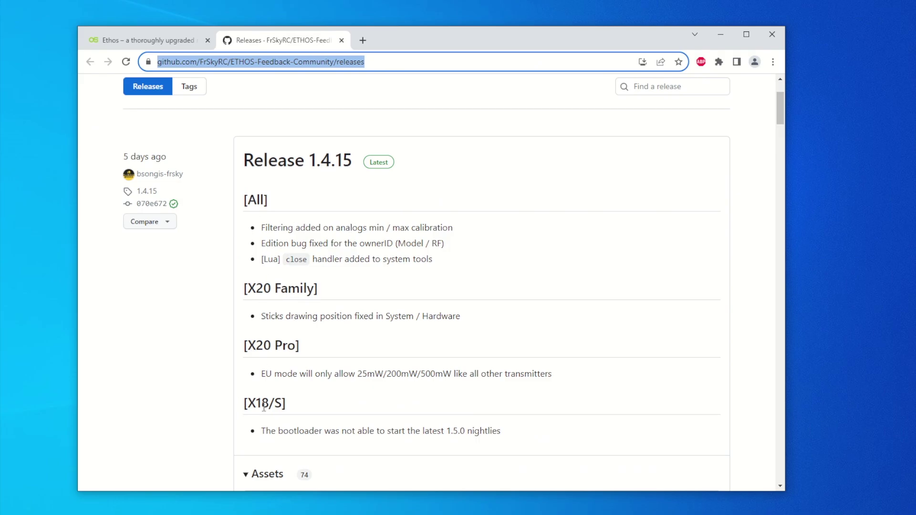
scroll(342, 316, down, 4)
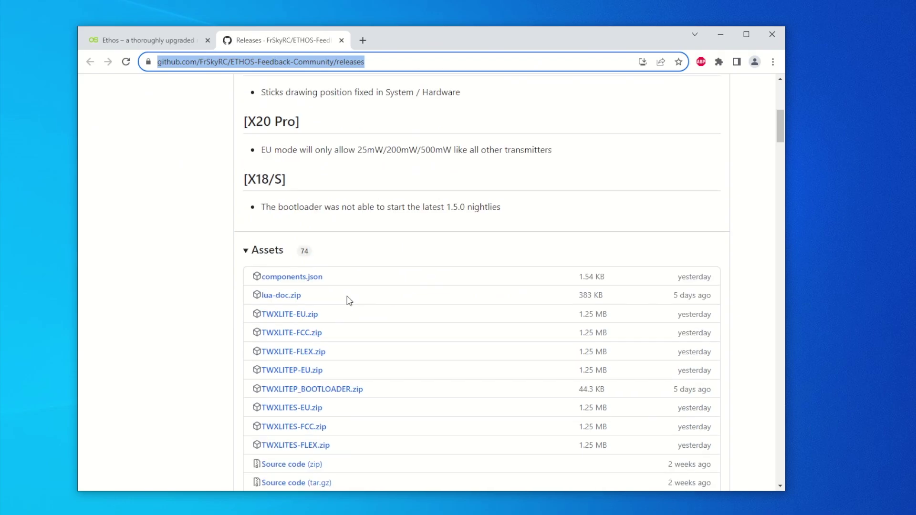
scroll(349, 300, down, 2)
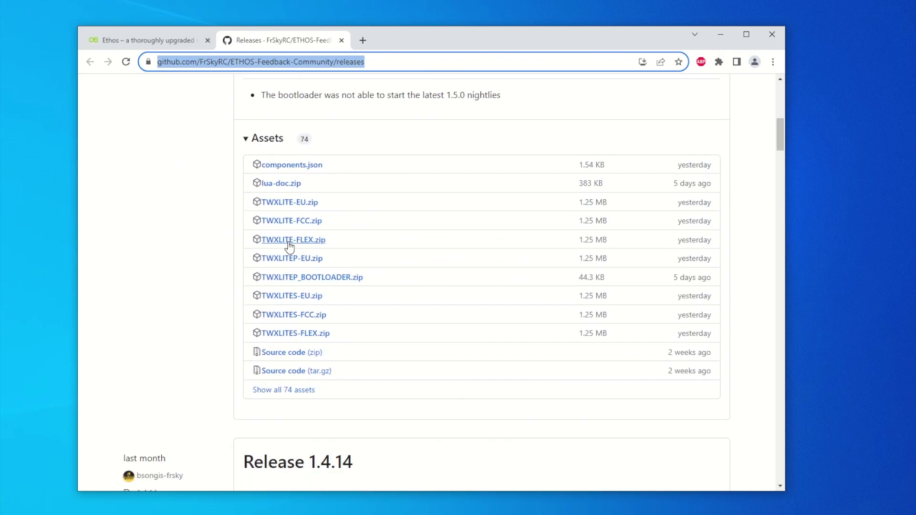
click(303, 391)
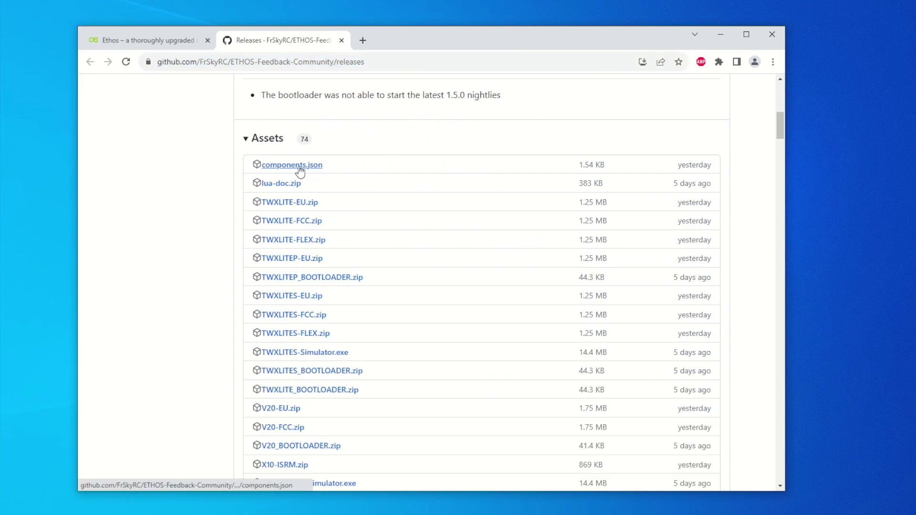
scroll(286, 239, down, 3)
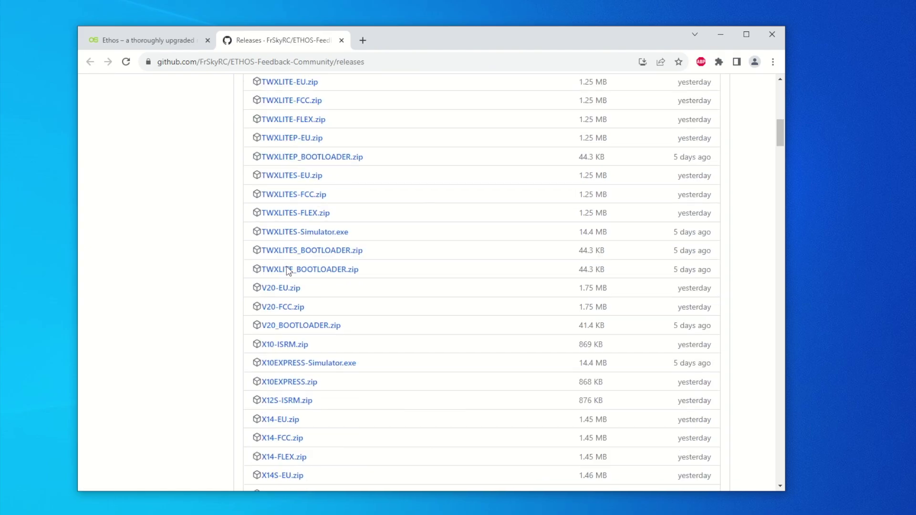
scroll(288, 270, down, 4)
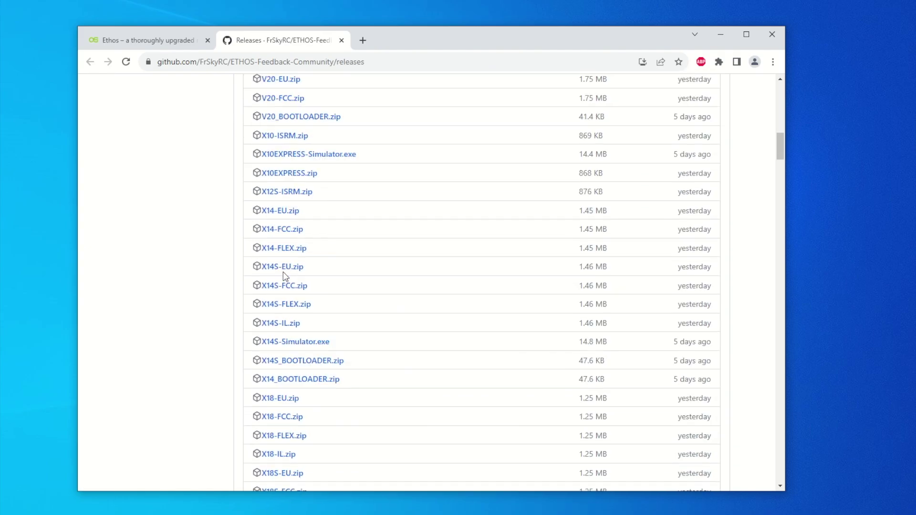
scroll(287, 269, down, 5)
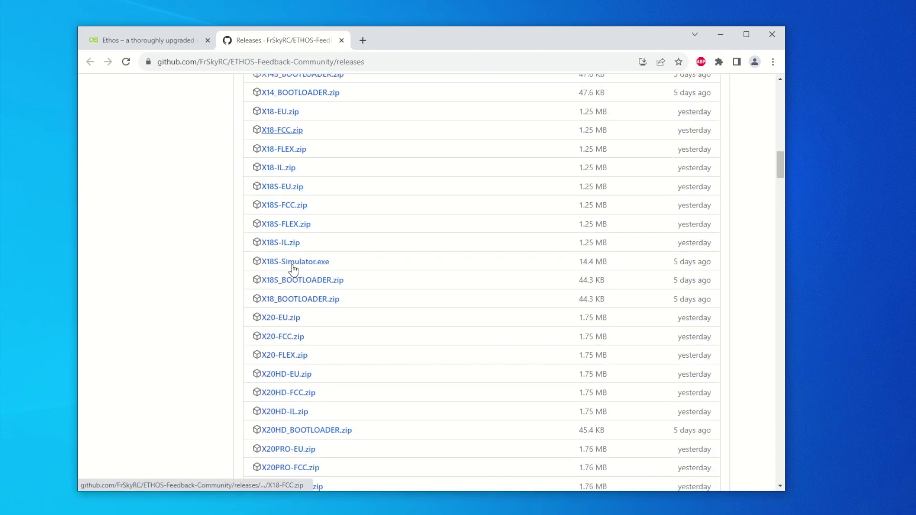
scroll(293, 270, down, 4)
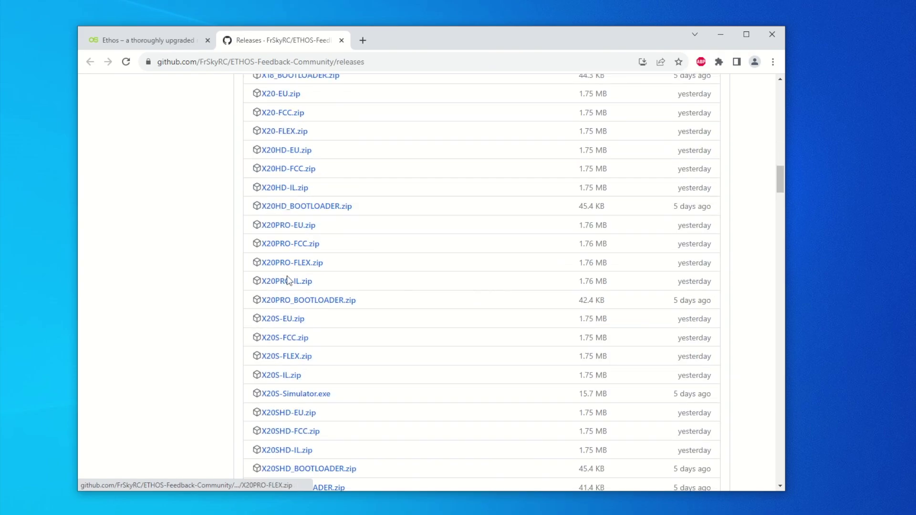
scroll(284, 293, down, 1)
scroll(306, 288, down, 4)
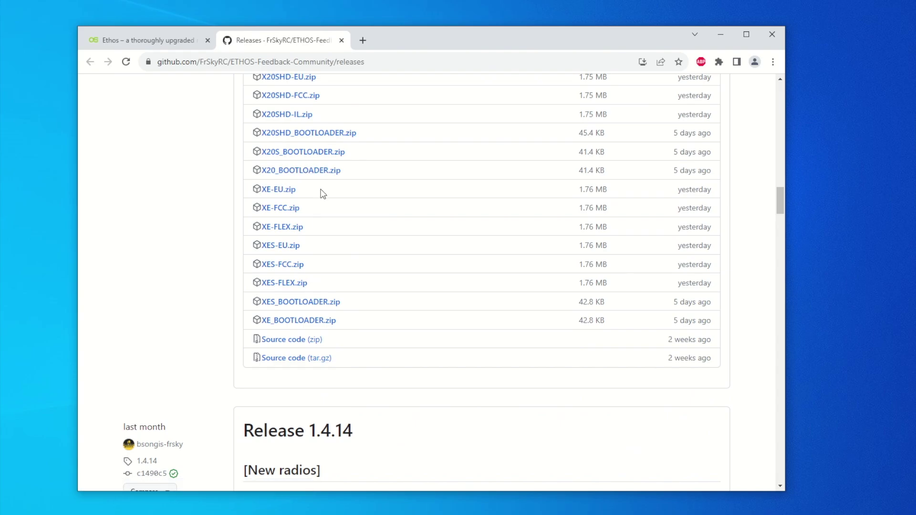
scroll(323, 194, up, 2)
Step: Expand the assets of Release 1.4.14 and download Ethos-Suite-Windows-1.4.14.exe
scroll(321, 194, down, 5)
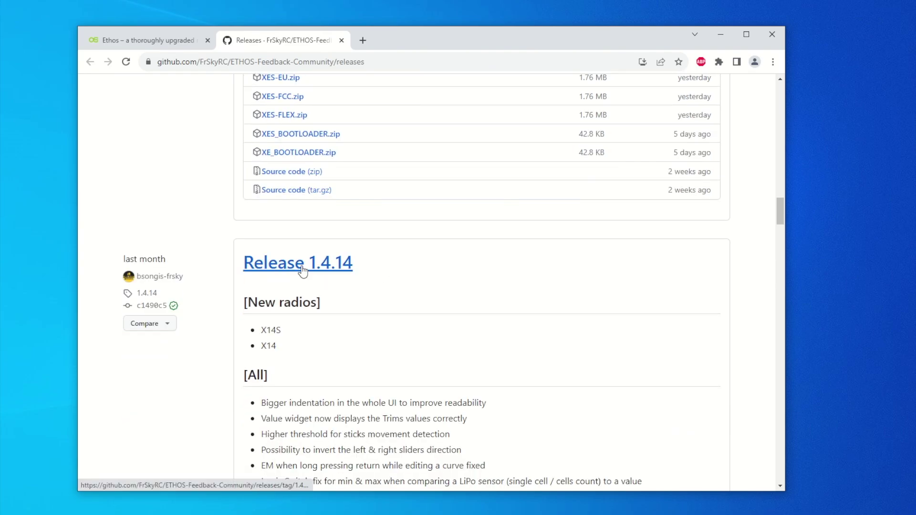
scroll(322, 266, down, 2)
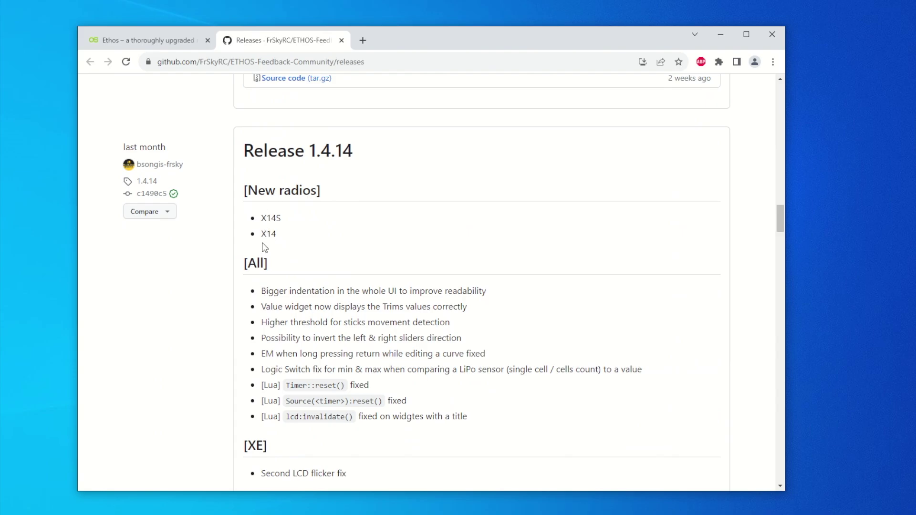
scroll(294, 289, down, 5)
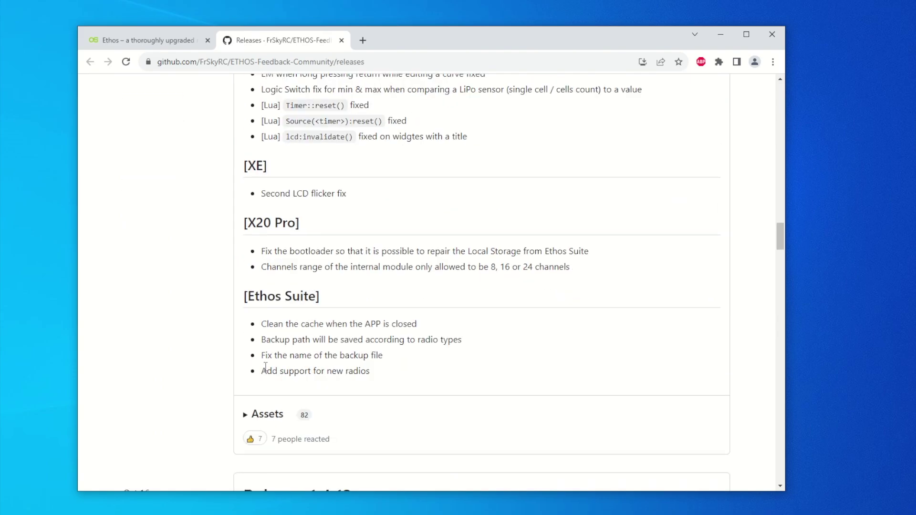
scroll(350, 260, down, 1)
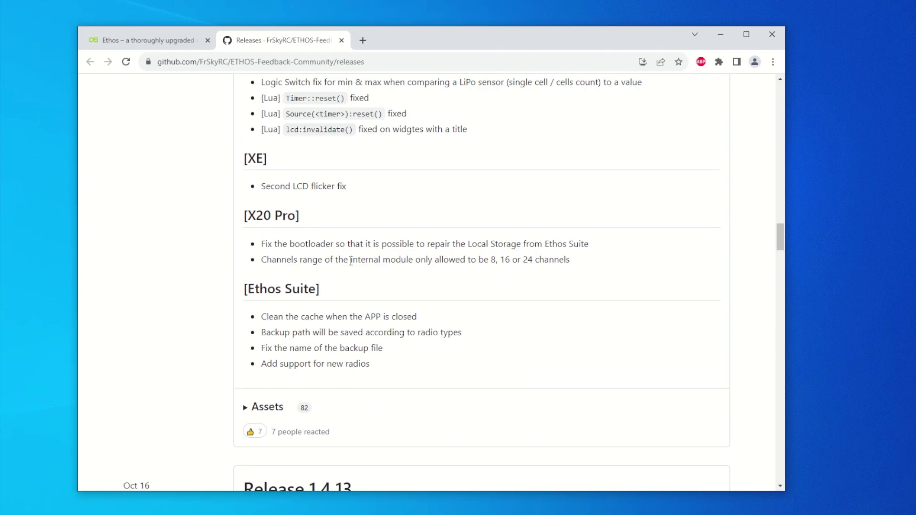
scroll(350, 260, down, 3)
click(263, 247)
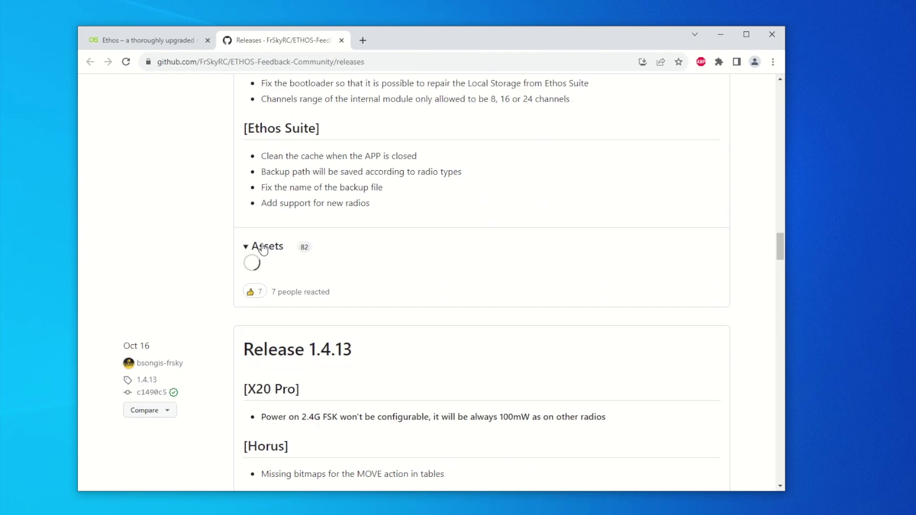
scroll(320, 239, down, 3)
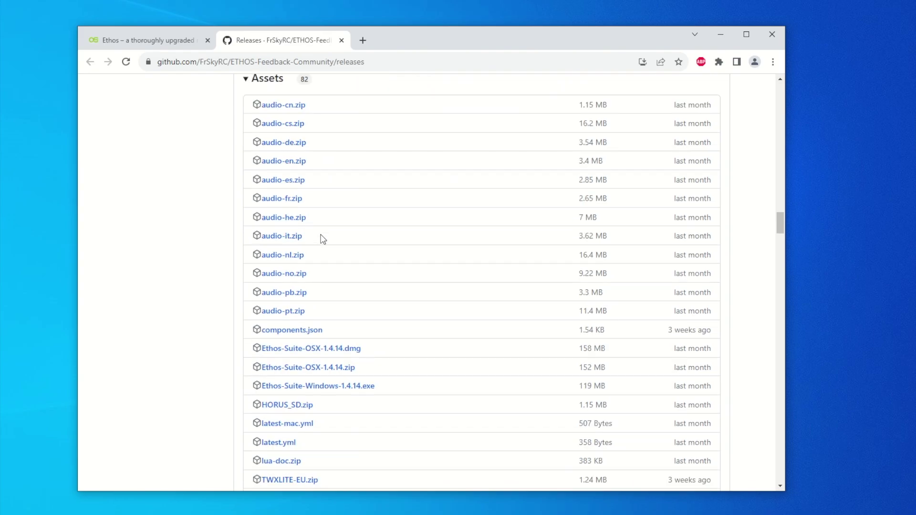
scroll(282, 305, down, 2)
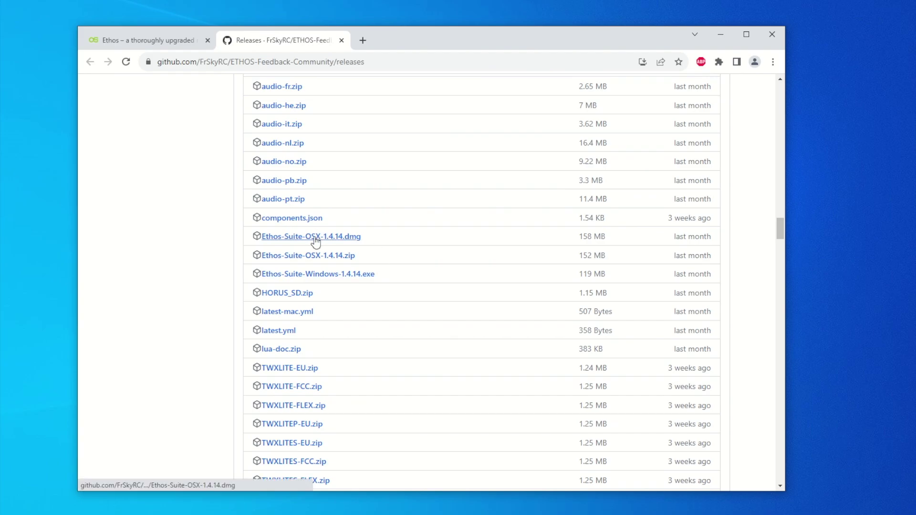
click(364, 276)
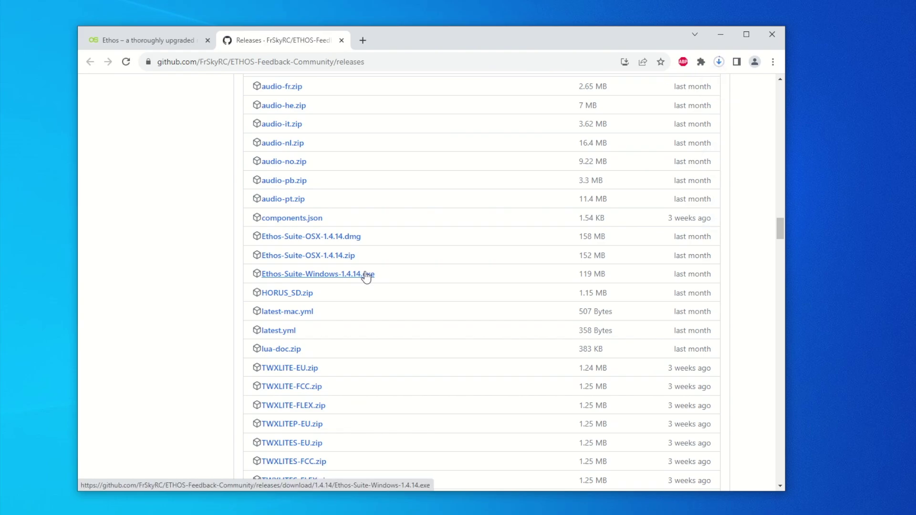
Step: Show the downloaded Ethos Suite installer in its folder and clear the browser window out of the way
click(719, 62)
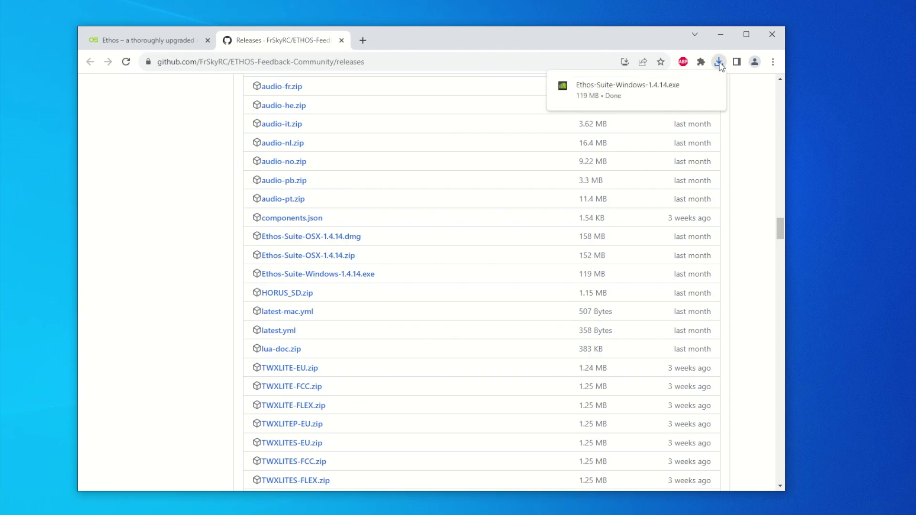
mouse_move(662, 91)
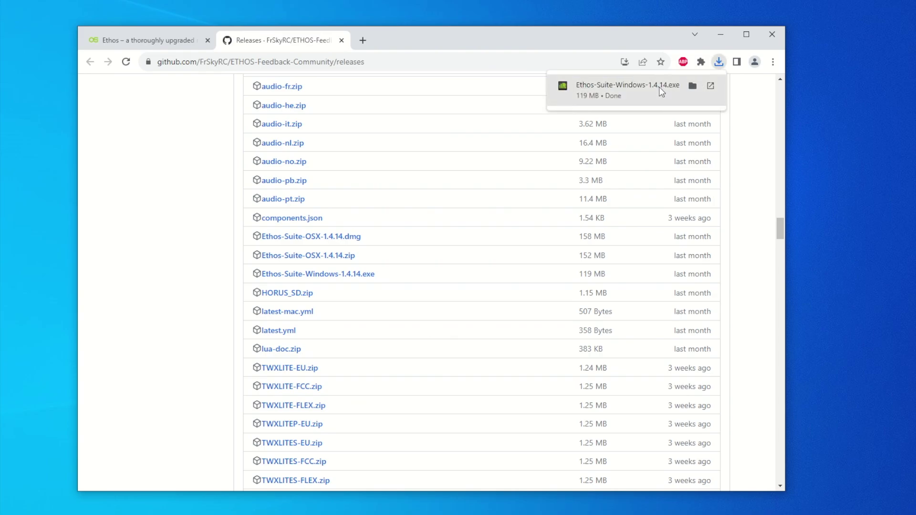
click(692, 86)
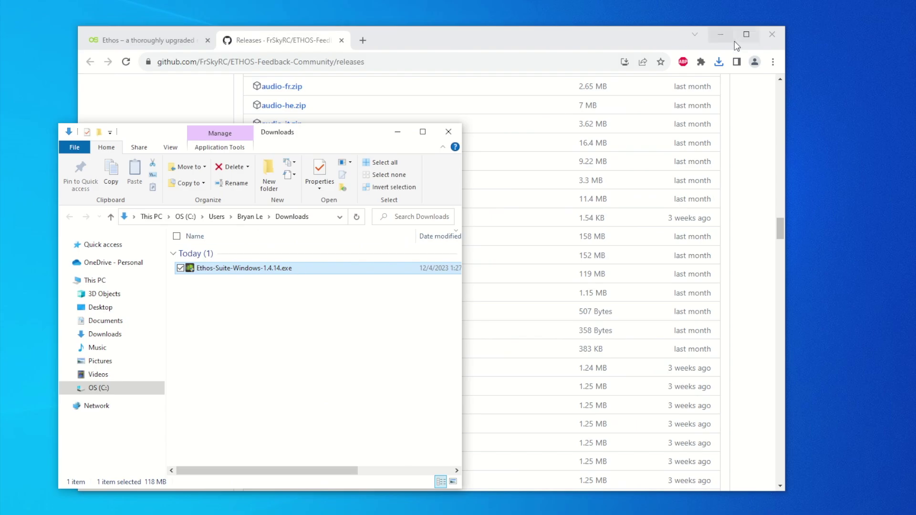
click(722, 34)
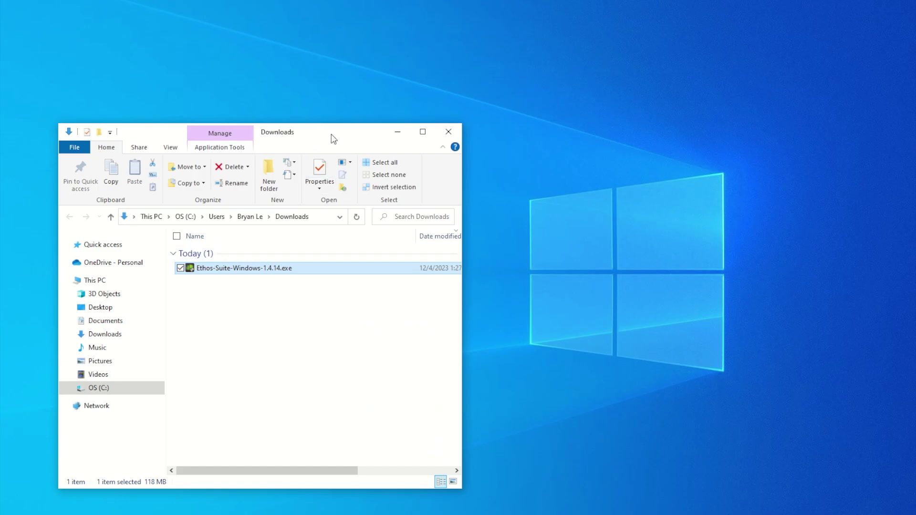
drag(333, 144, 296, 140)
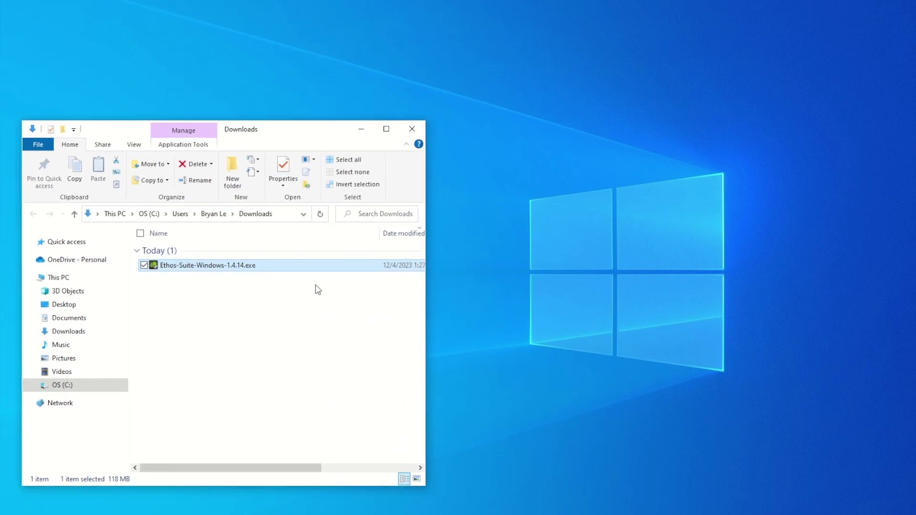
Step: Run Ethos-Suite-Windows-1.4.14.exe and allow it to start despite the SmartScreen block
double_click(272, 267)
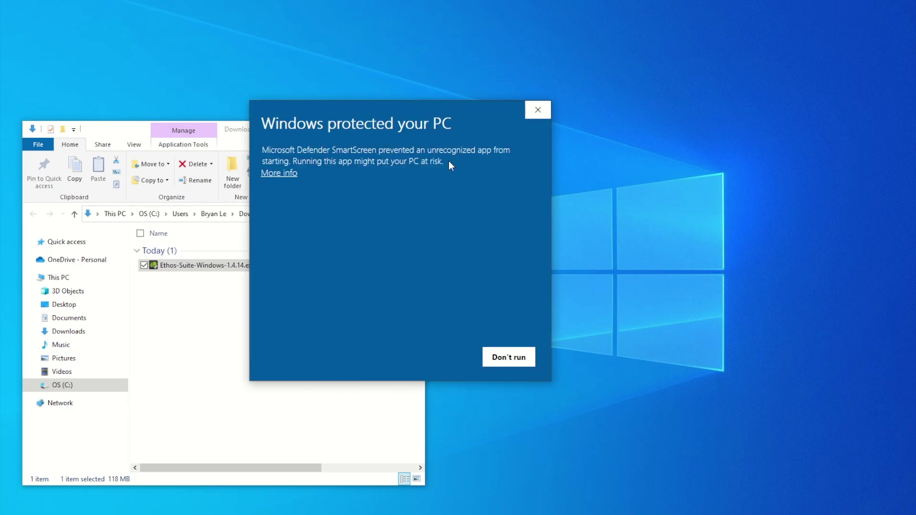
click(290, 173)
click(448, 360)
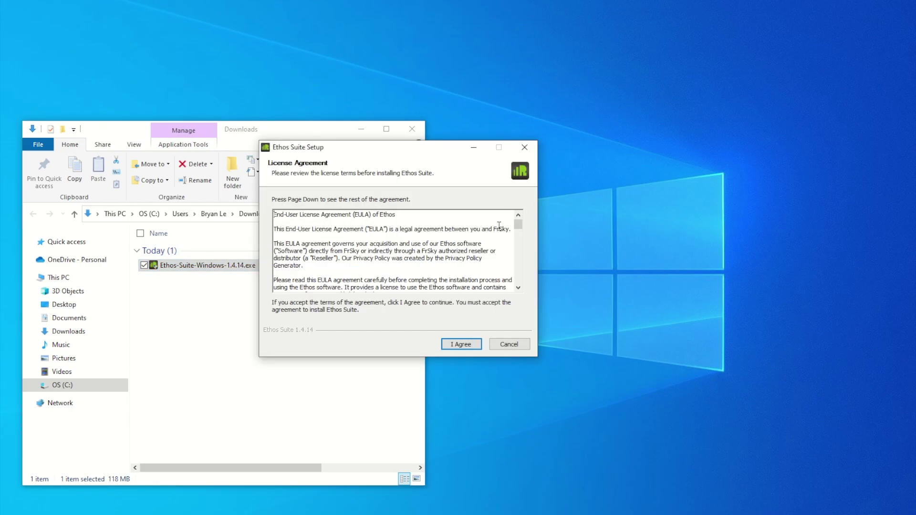
Step: Accept the license agreement and install Ethos Suite in C:\Program Files\Ethos Suite
drag(519, 224, 520, 281)
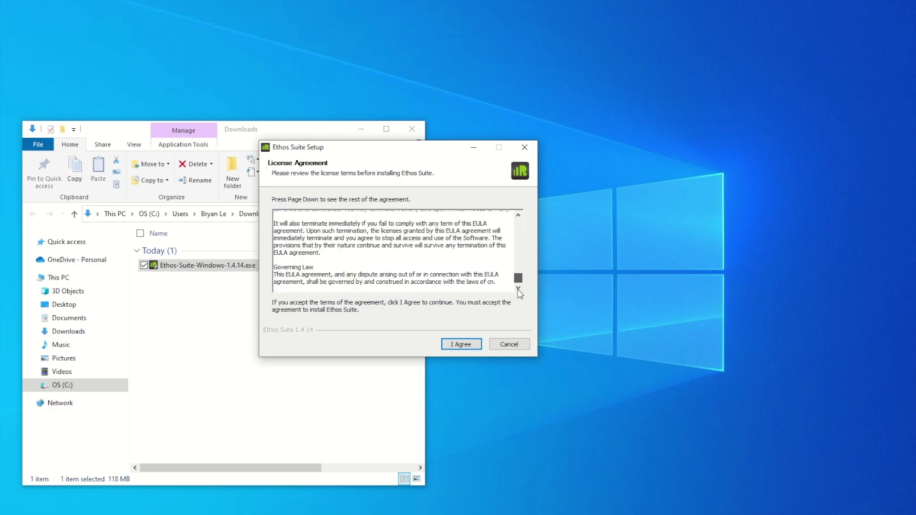
click(457, 344)
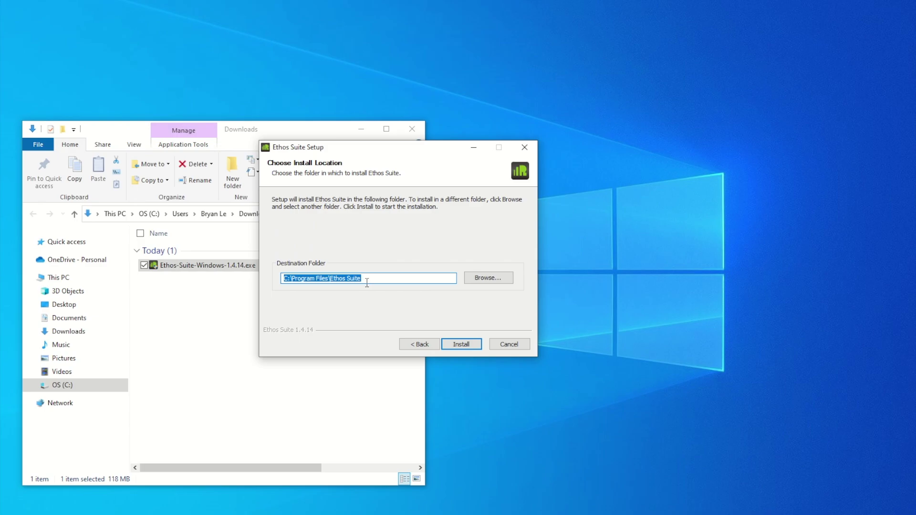
click(470, 346)
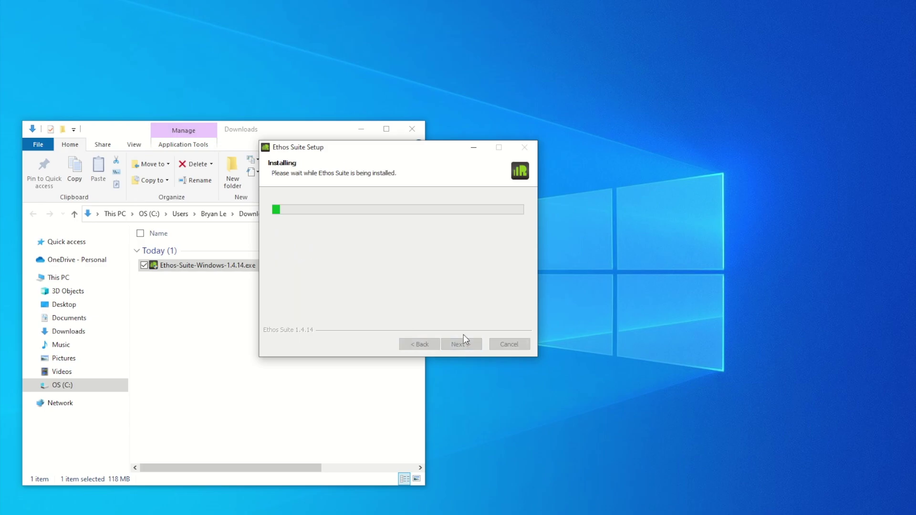
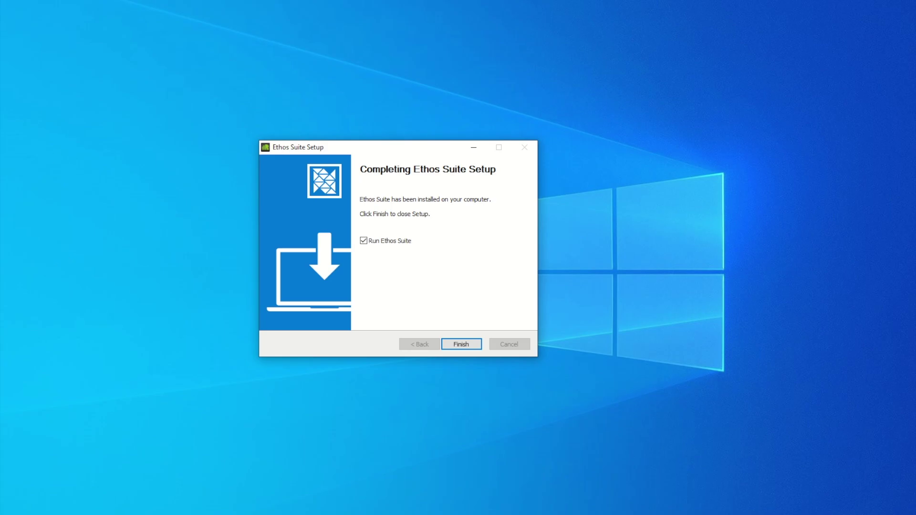
Step: Finish the setup with Run Ethos Suite enabled and open the Ethos page of the connected X20S radio
drag(142, 216, 139, 214)
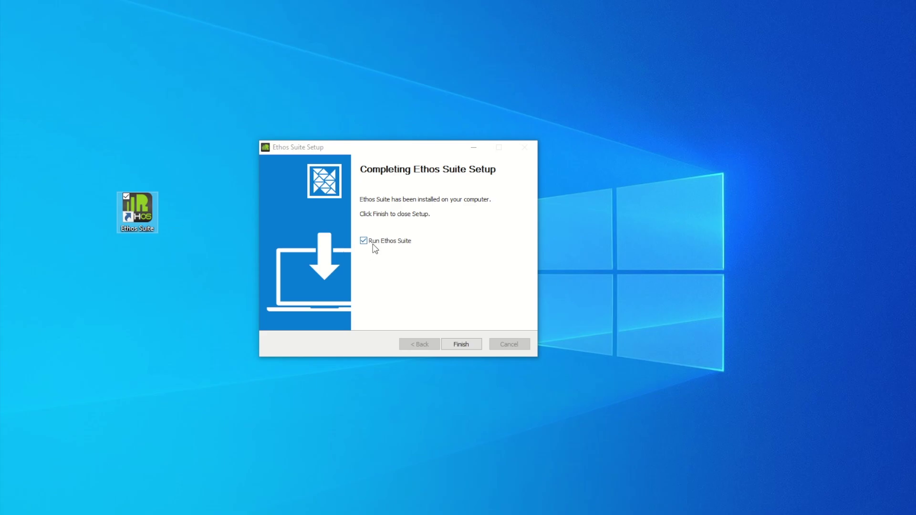
click(471, 346)
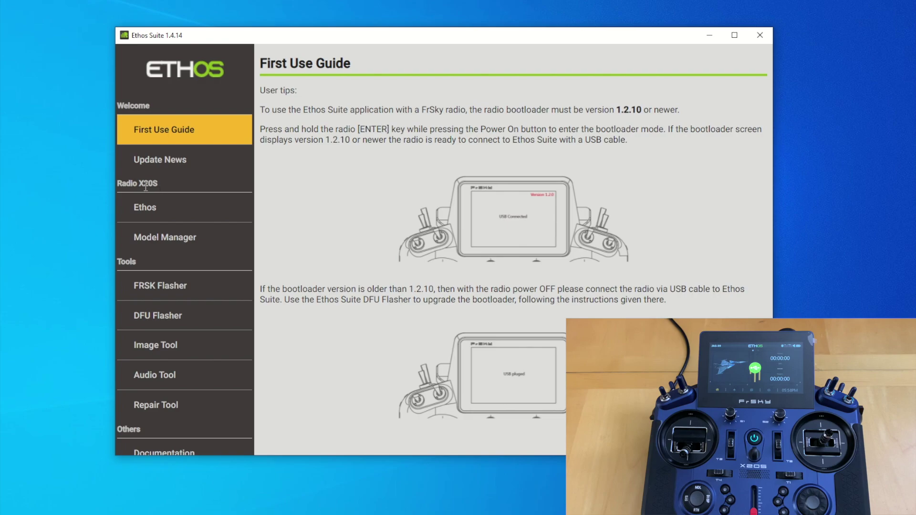
click(149, 210)
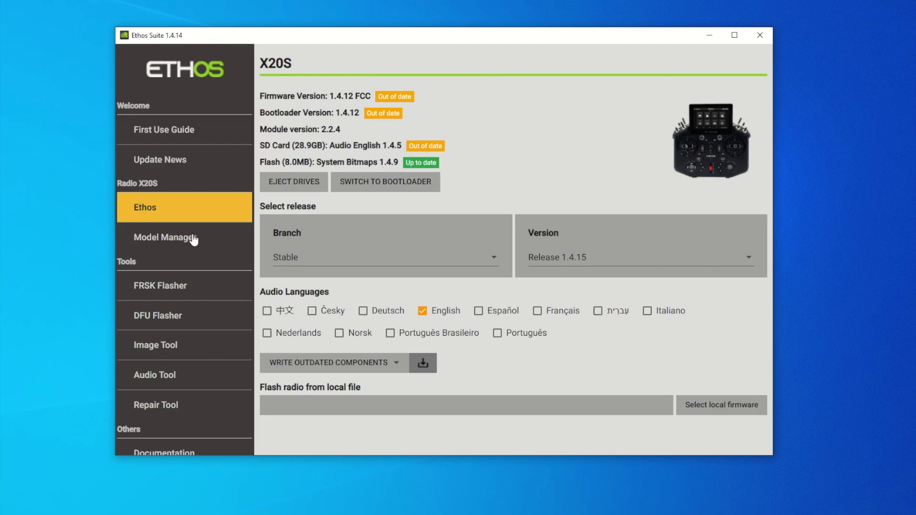
Step: Review the First Use Guide and the X20S radio's component version status
click(183, 133)
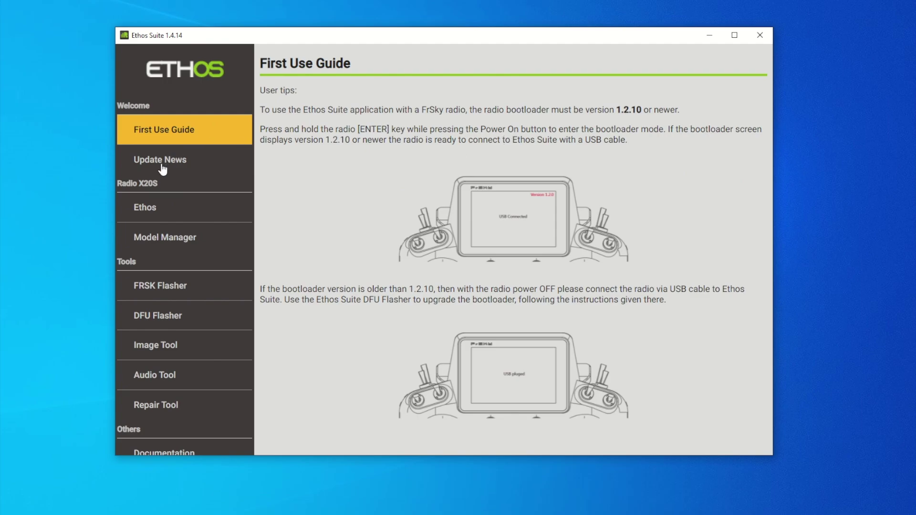
click(177, 213)
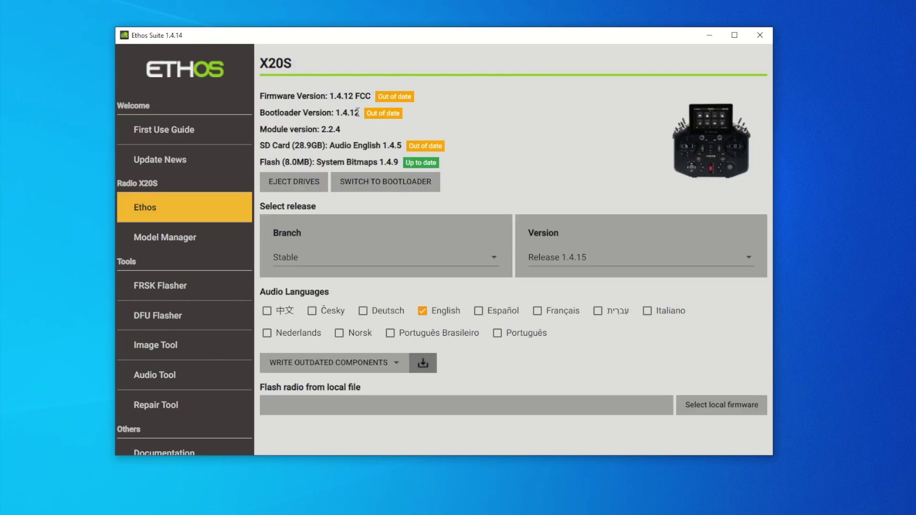
Step: Set the Model Manager's backup location to a new folder named MyFrsky on the C: drive
click(181, 243)
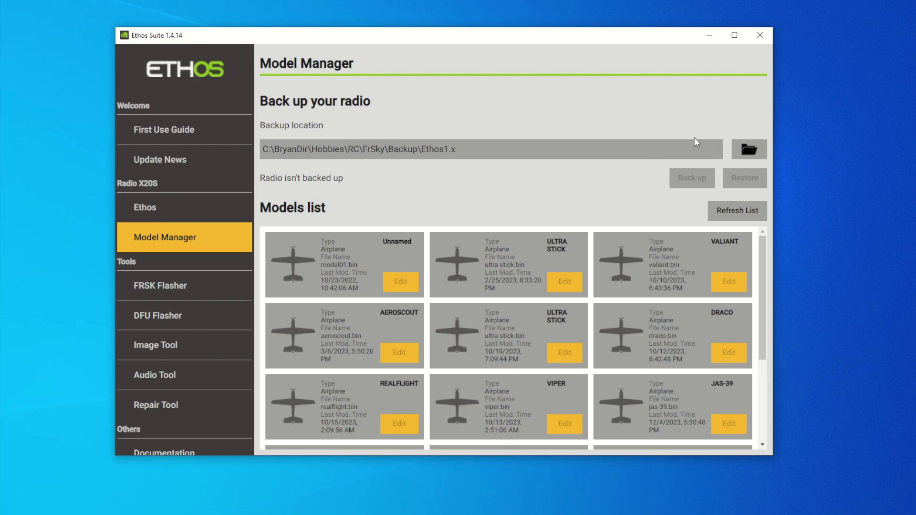
click(748, 153)
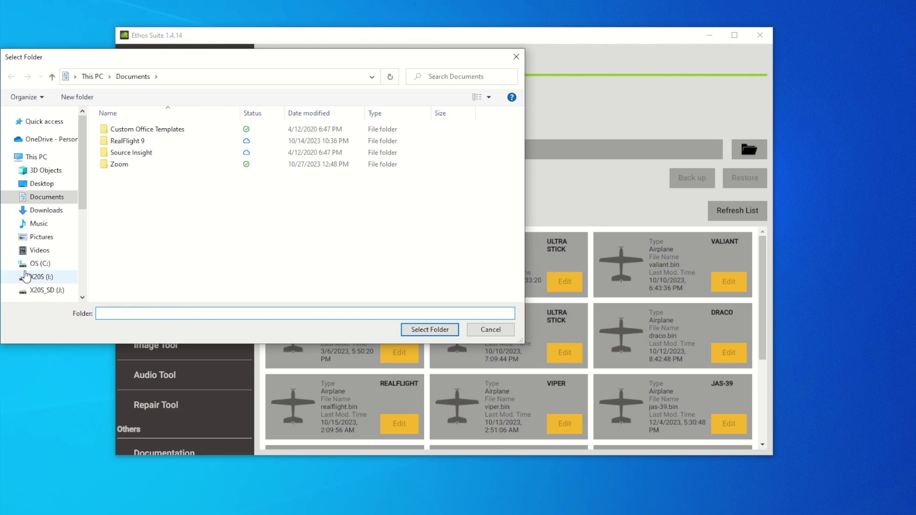
click(40, 264)
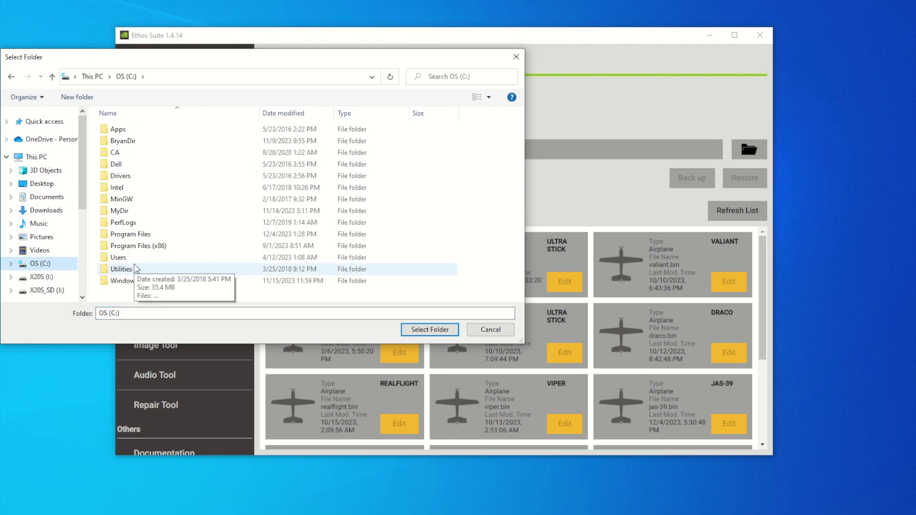
click(82, 98)
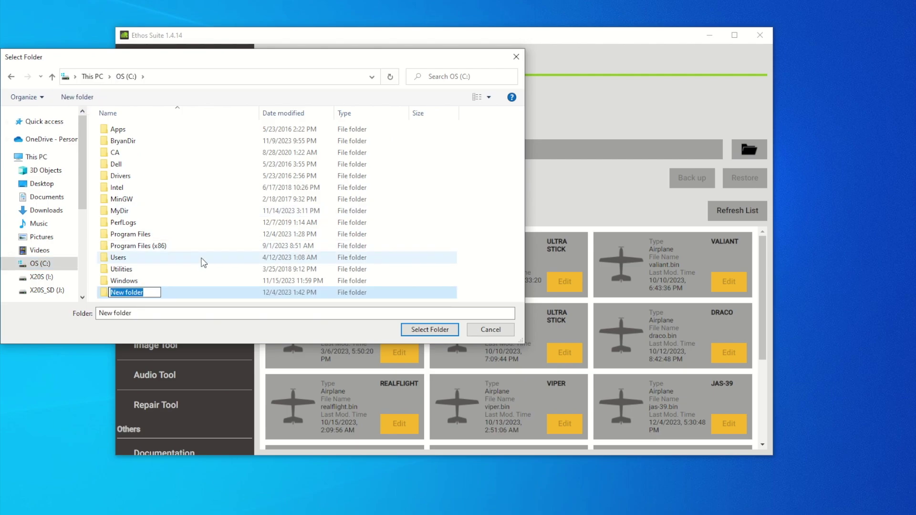
text(MyFr)
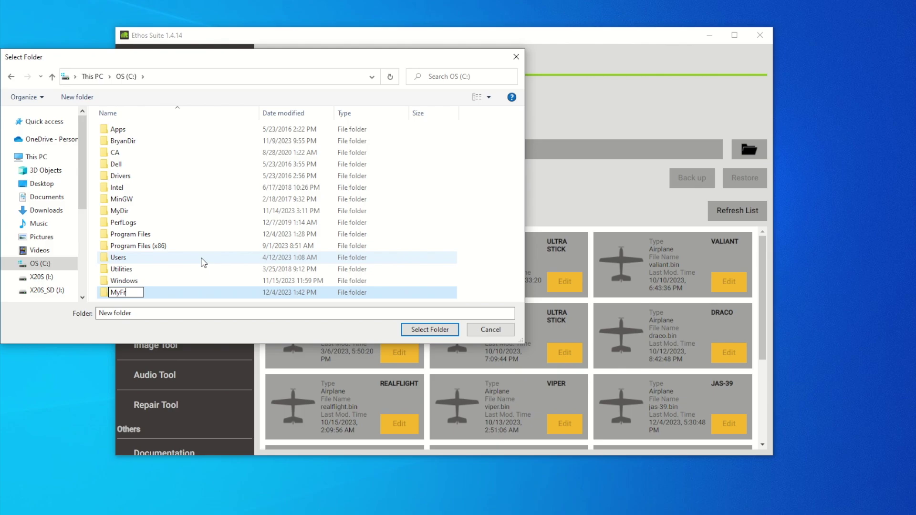
text(sky)
key(Return)
click(428, 329)
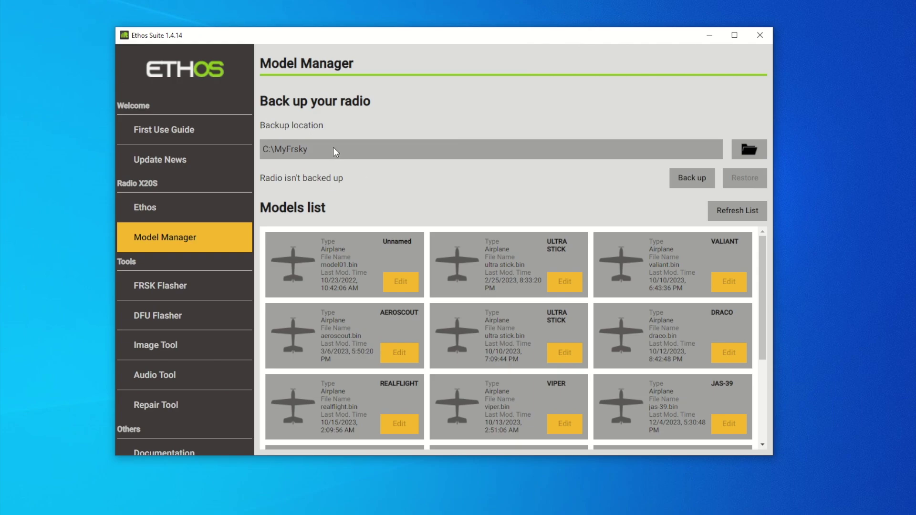
Step: Back up the radio with all components selected and the remarks left empty, and dismiss the completion message
click(694, 178)
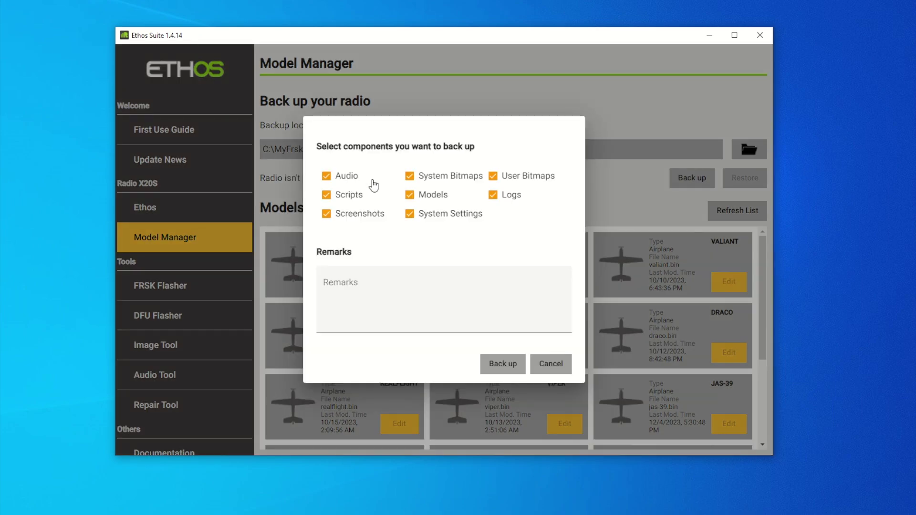
click(355, 284)
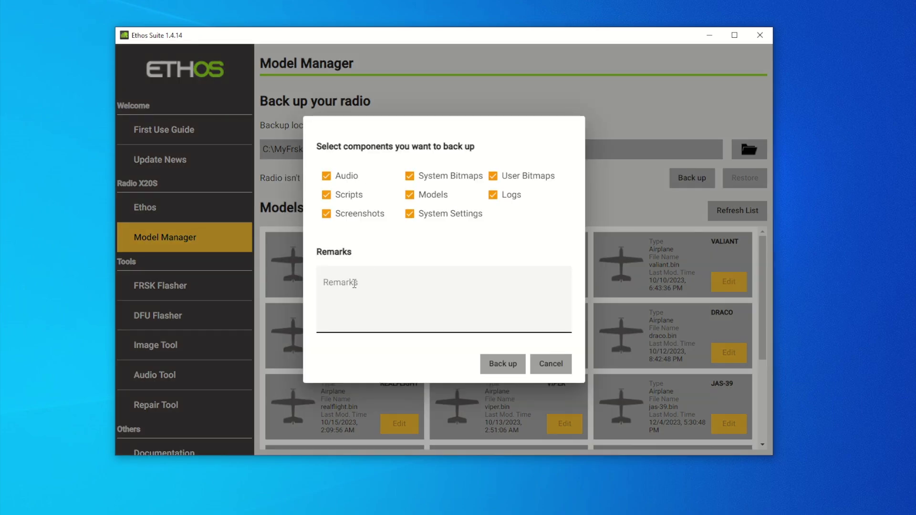
click(354, 284)
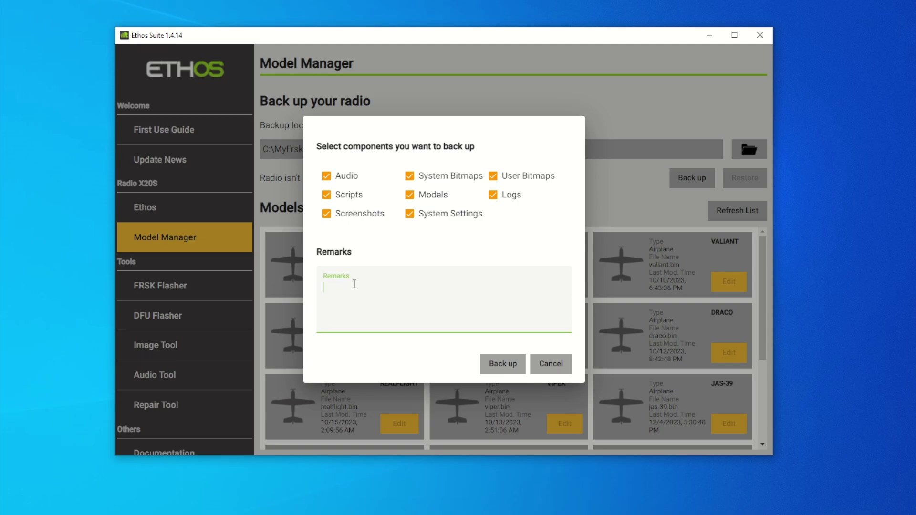
click(503, 364)
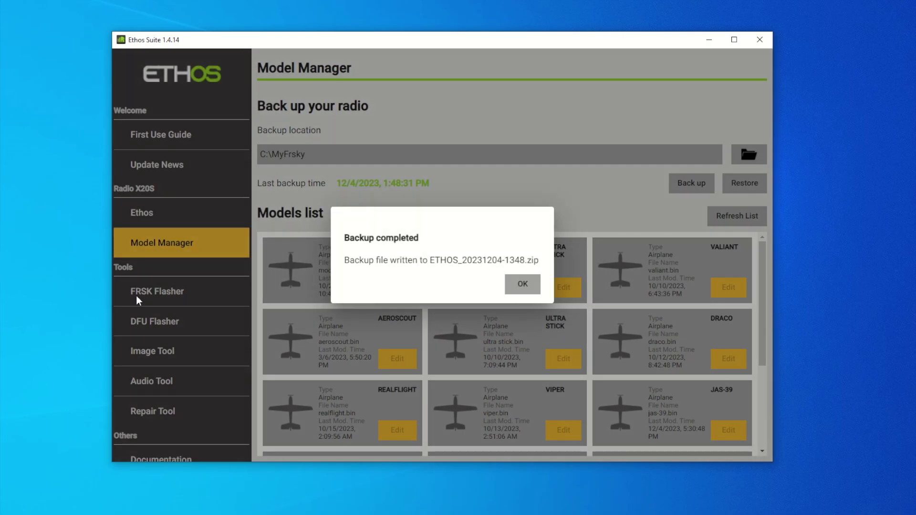
click(533, 286)
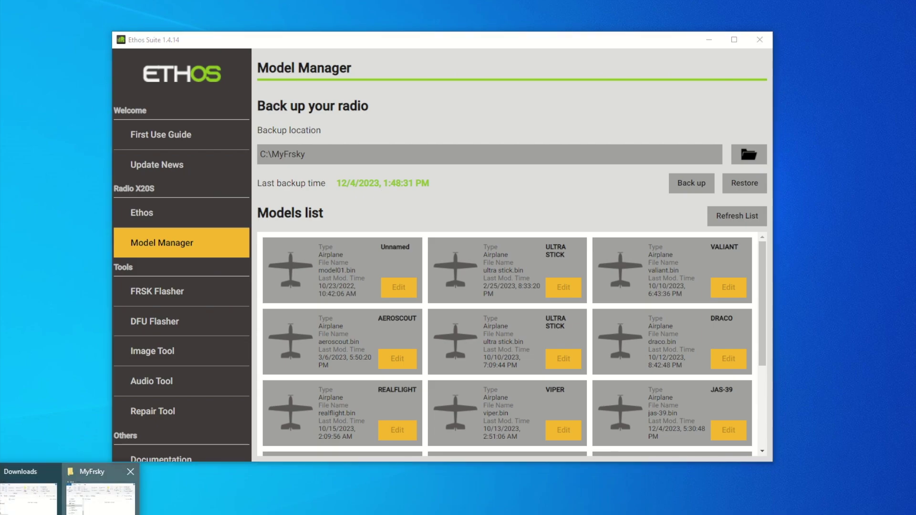
Step: Examine the contents of the backup zip in C:\MyFrsky, including its models folder, and put the File Explorer window away
click(88, 495)
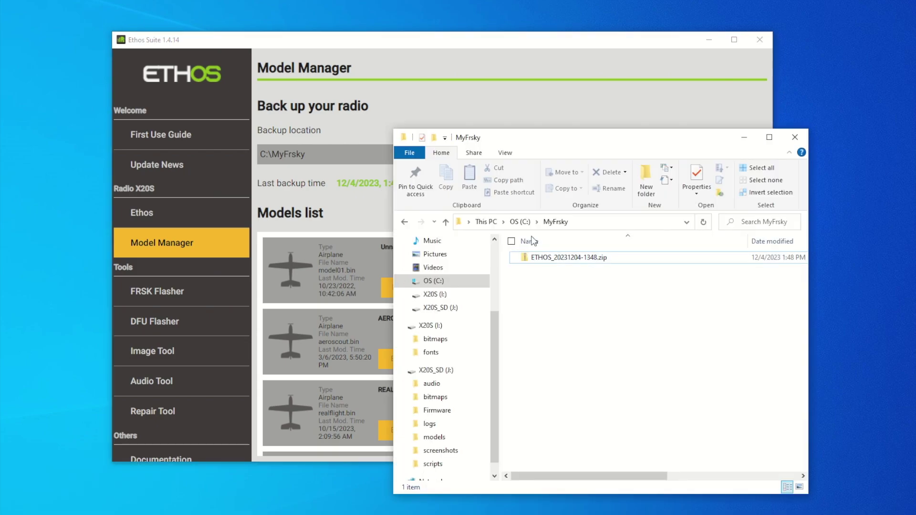
drag(525, 139, 576, 148)
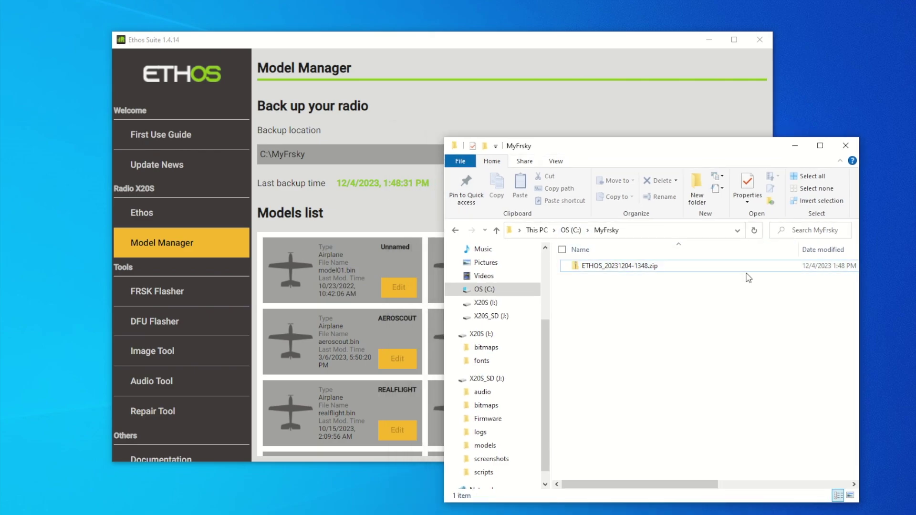
click(645, 265)
double_click(645, 265)
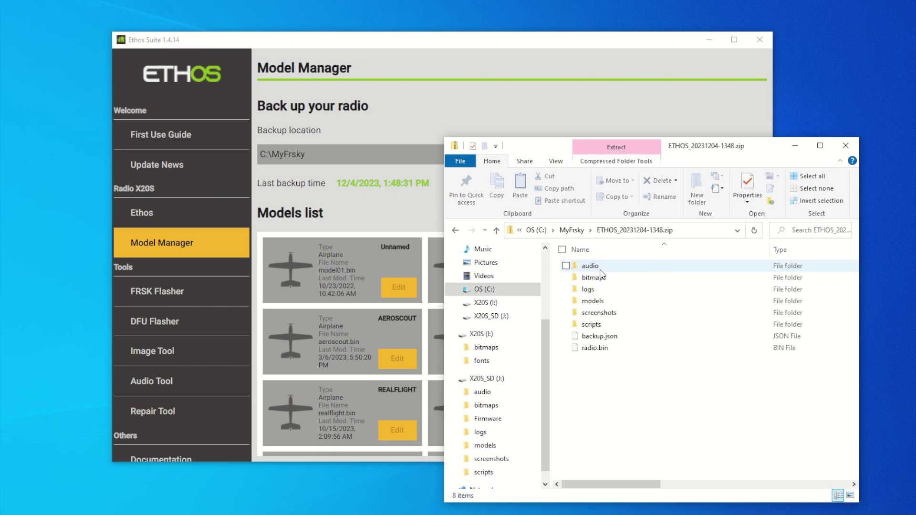
click(591, 289)
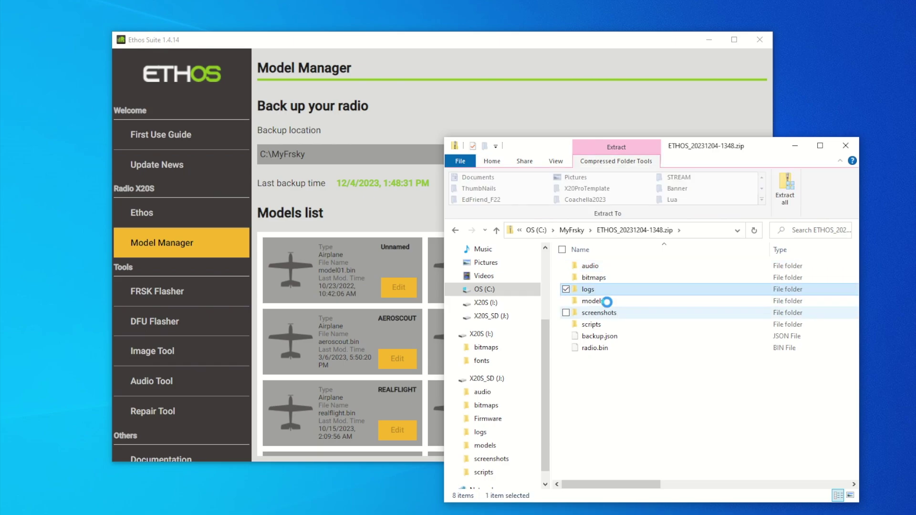
click(607, 301)
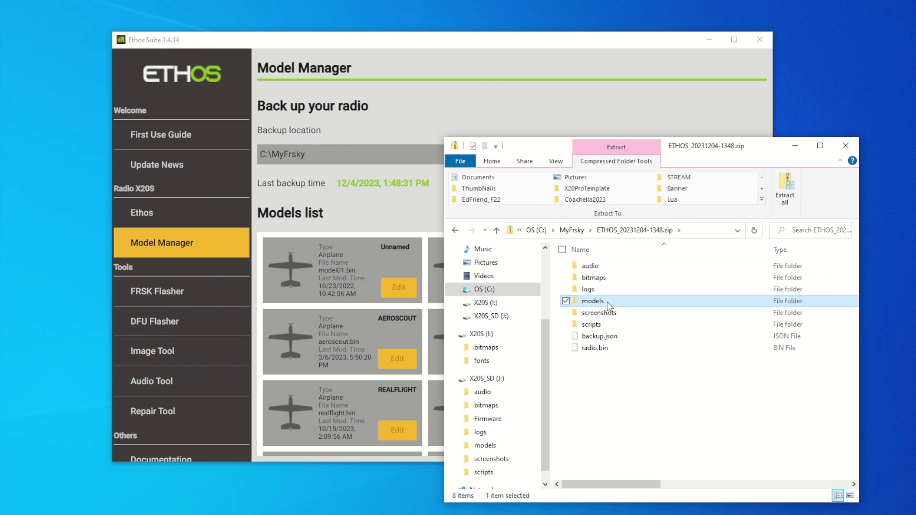
double_click(609, 305)
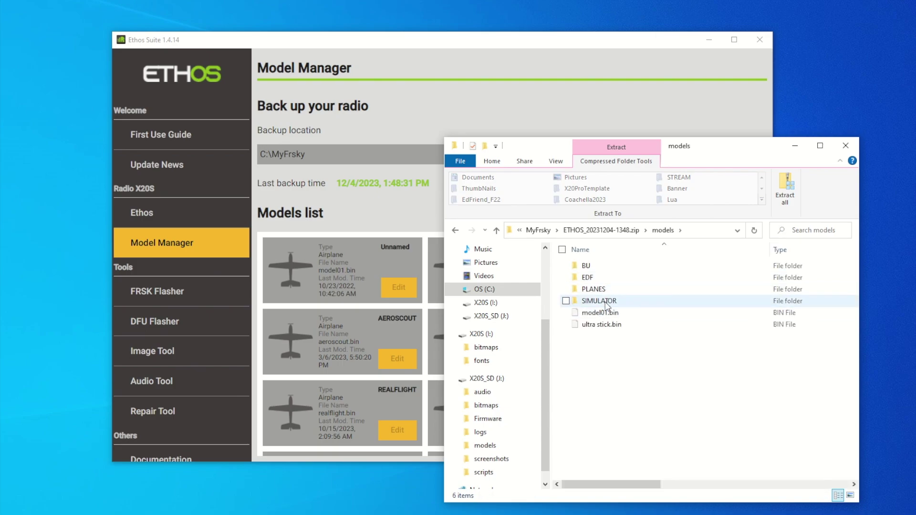
click(497, 231)
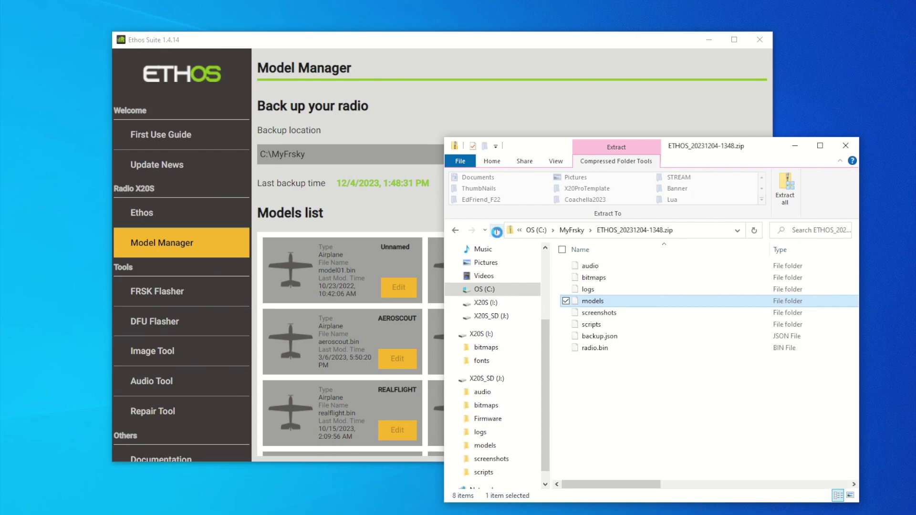
click(497, 231)
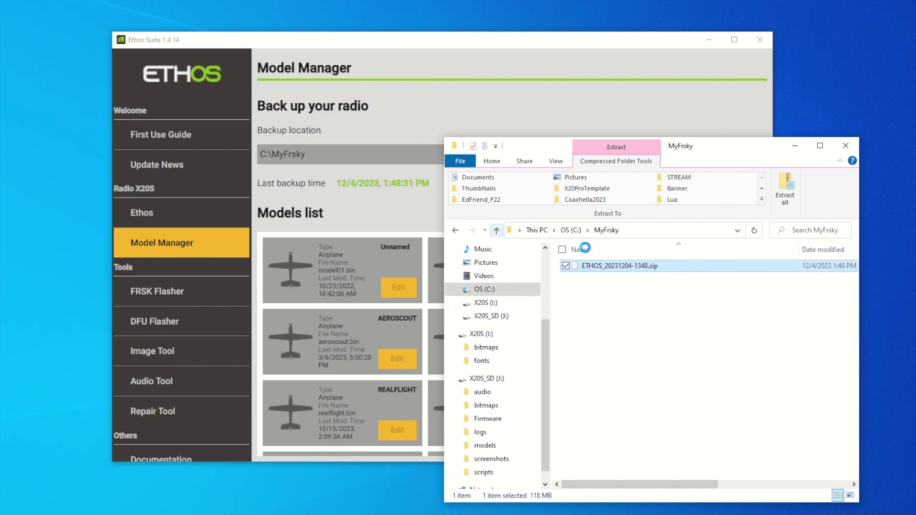
click(795, 146)
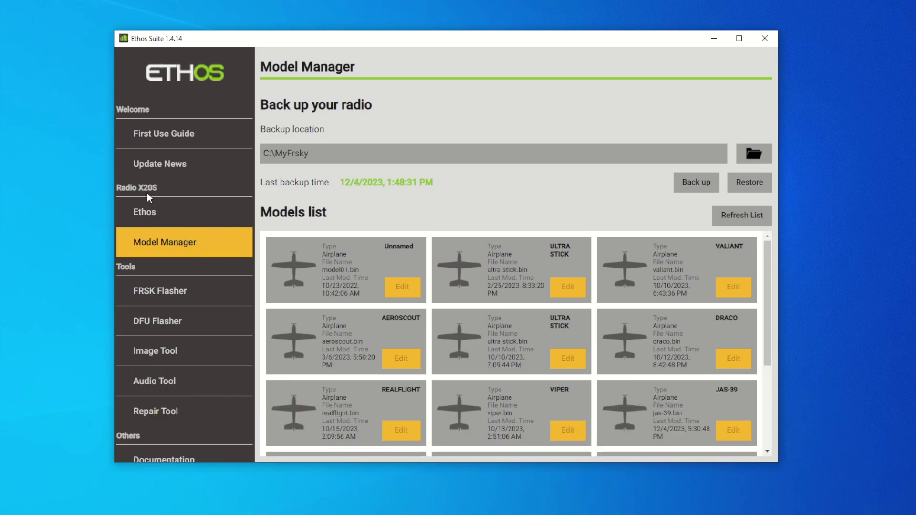
Step: Update the X20S by writing the outdated components from stable Release 1.4.15, and dismiss the completion message
click(147, 211)
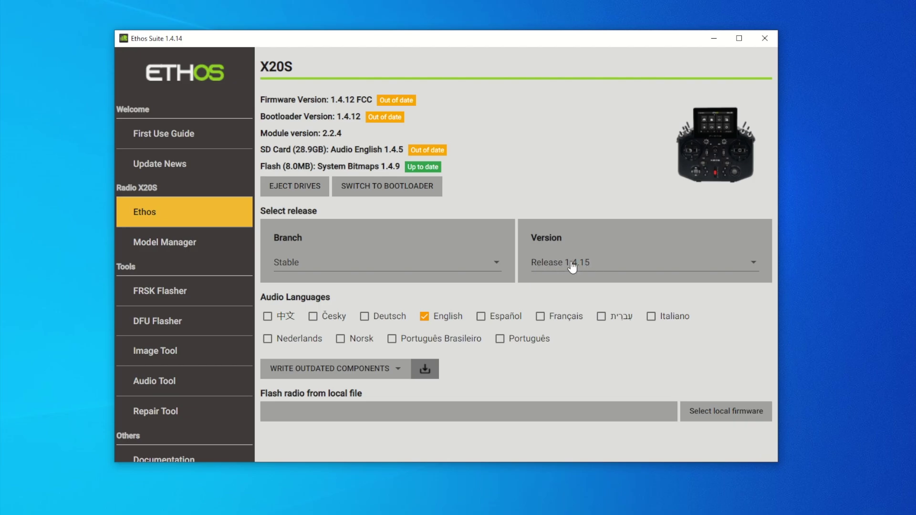
click(755, 263)
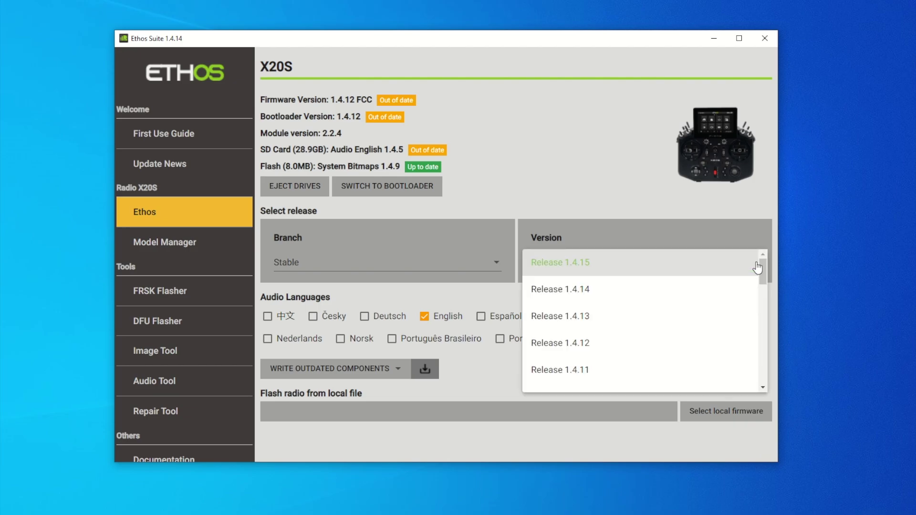
click(606, 263)
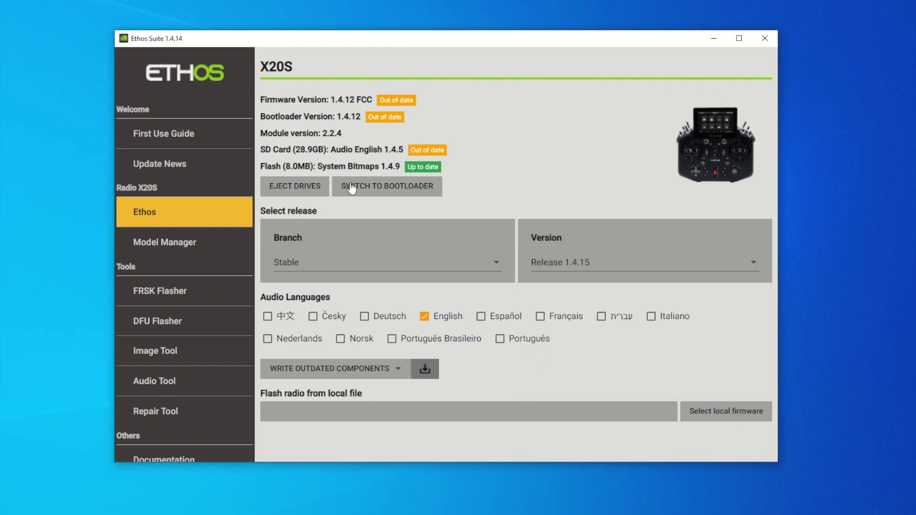
click(399, 371)
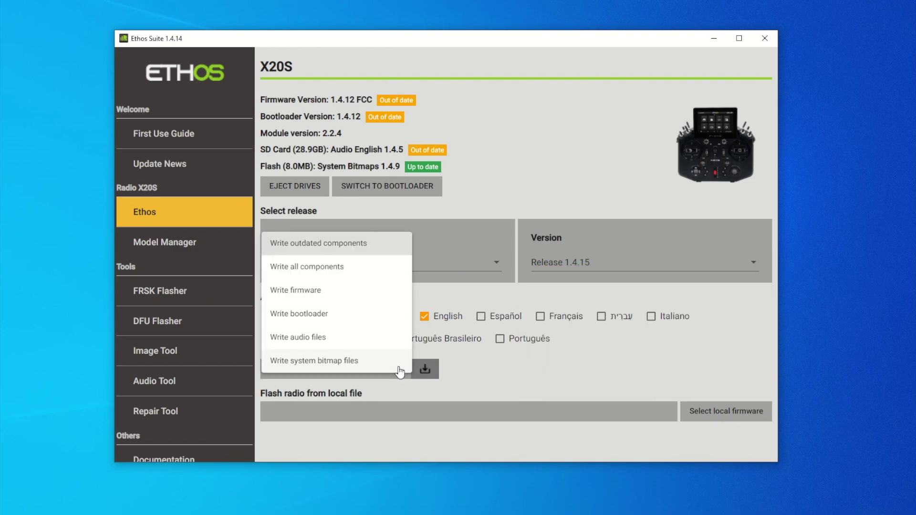
click(333, 243)
click(428, 371)
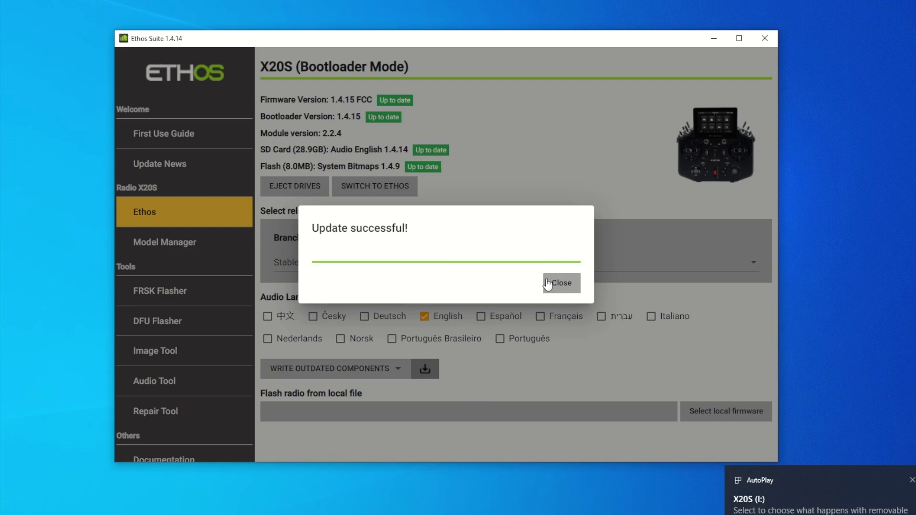
click(576, 284)
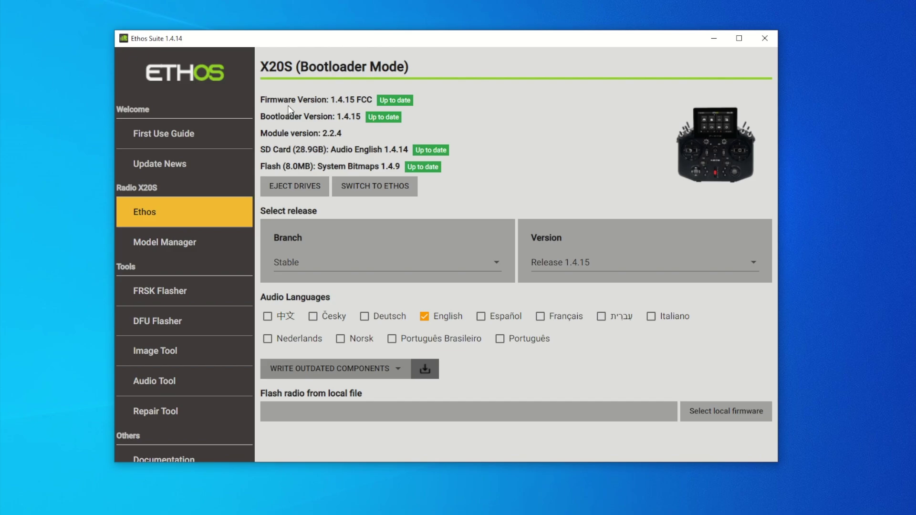
Step: Flash the radio's internal module with TD ISRM (X20(S) / X20(S)HD) firmware v2.2.6 in FRSK Flasher, and dismiss the completion message
click(185, 296)
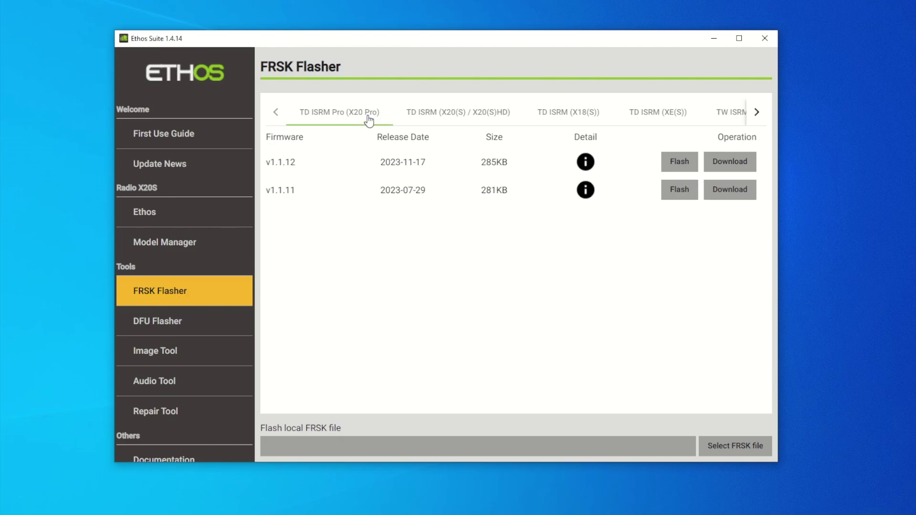
click(483, 115)
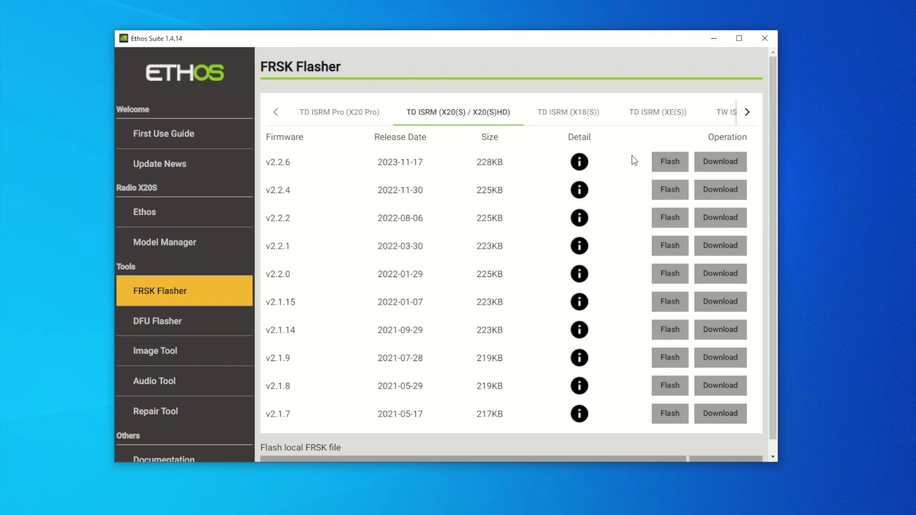
click(671, 162)
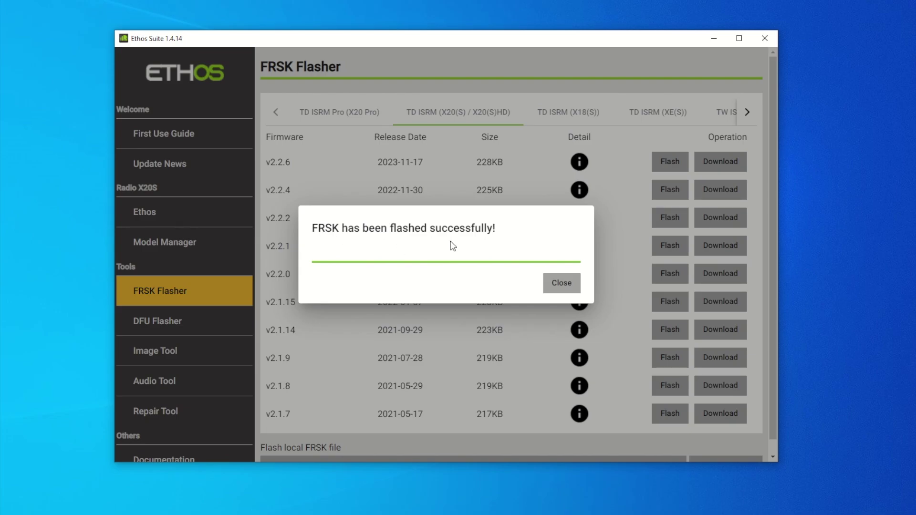
click(559, 282)
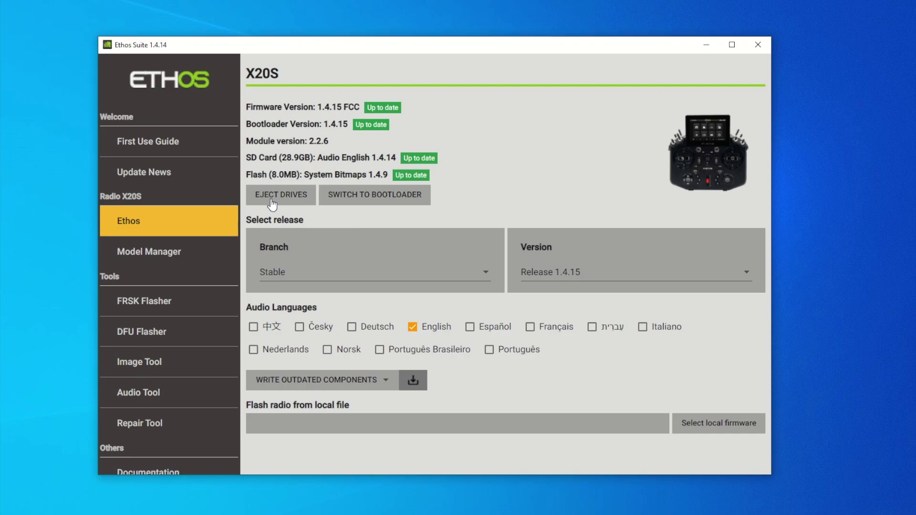
Step: Open the Audio Tool of Ethos Suite
click(153, 397)
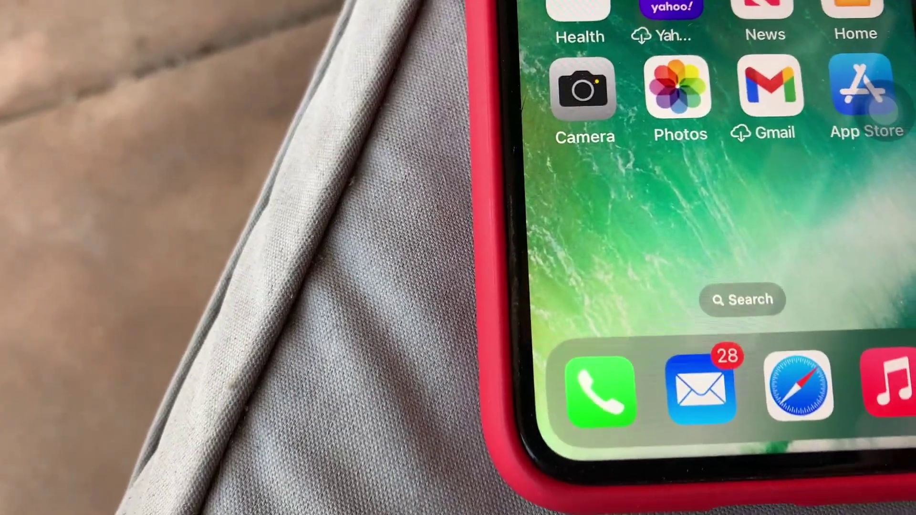
click(742, 299)
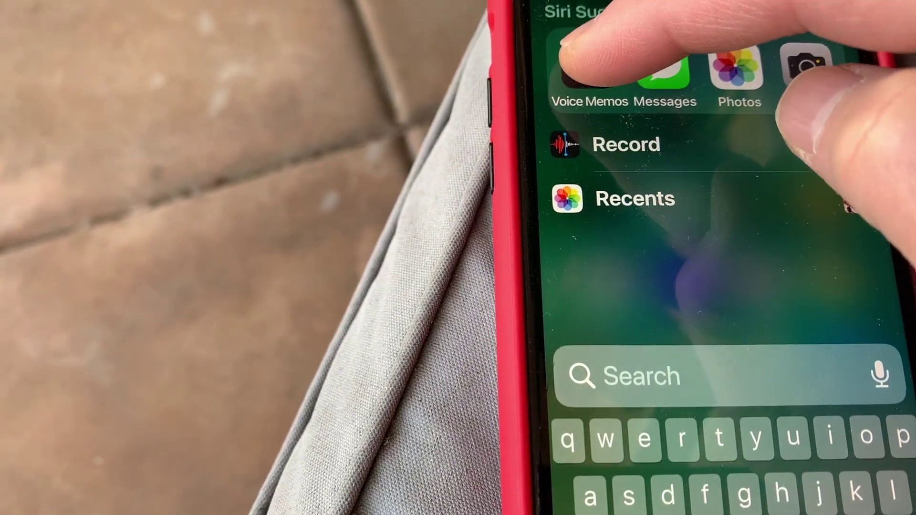
click(630, 124)
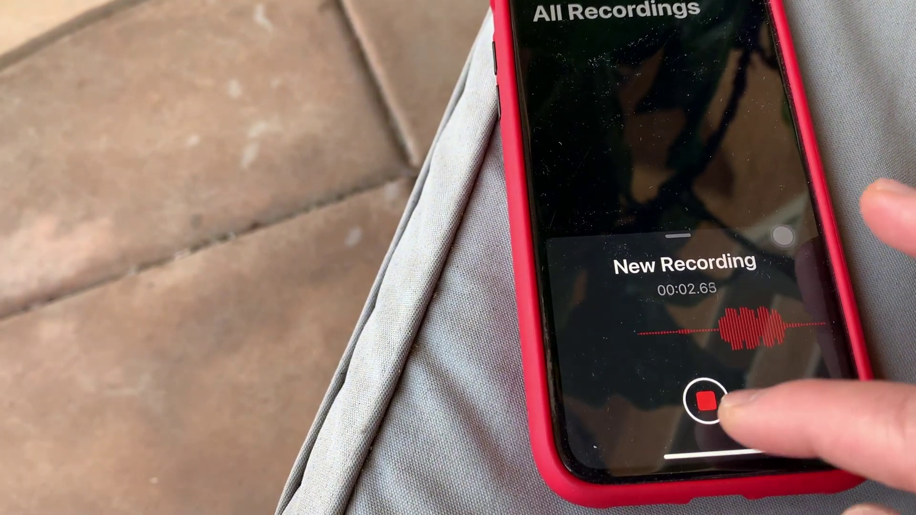
click(706, 403)
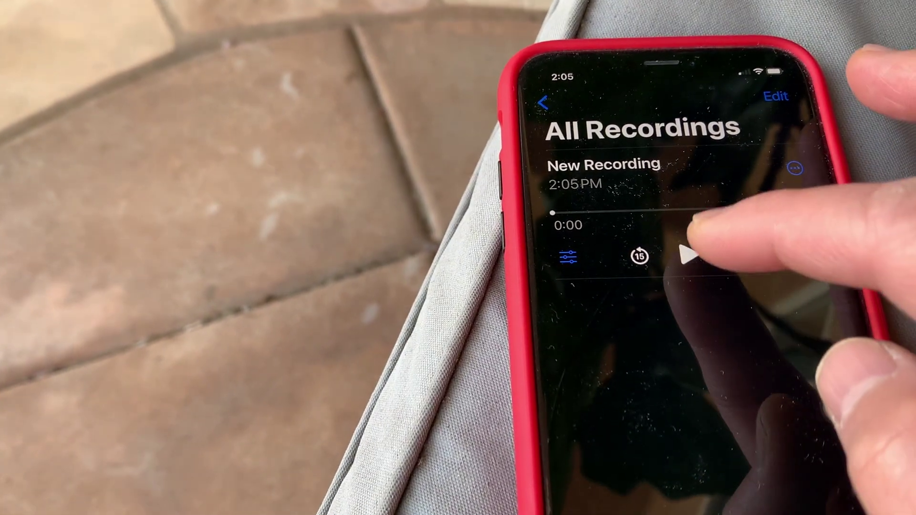
click(689, 254)
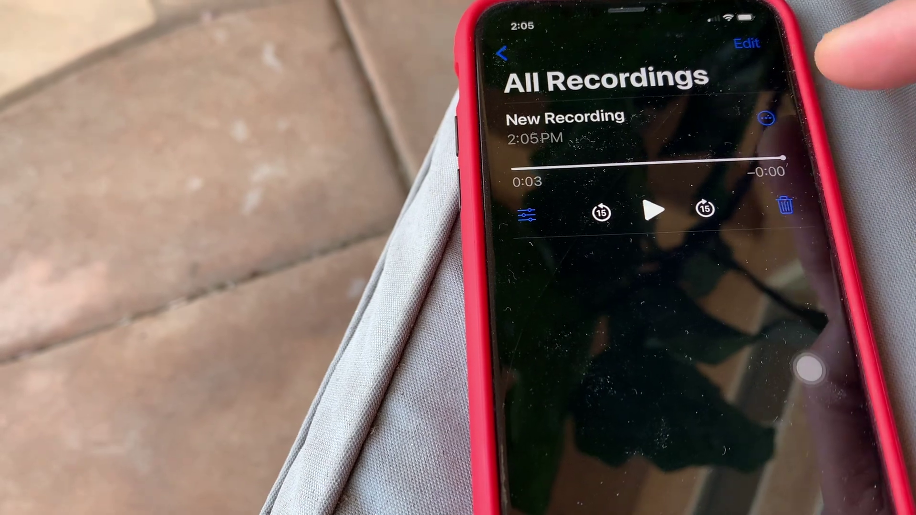
click(777, 119)
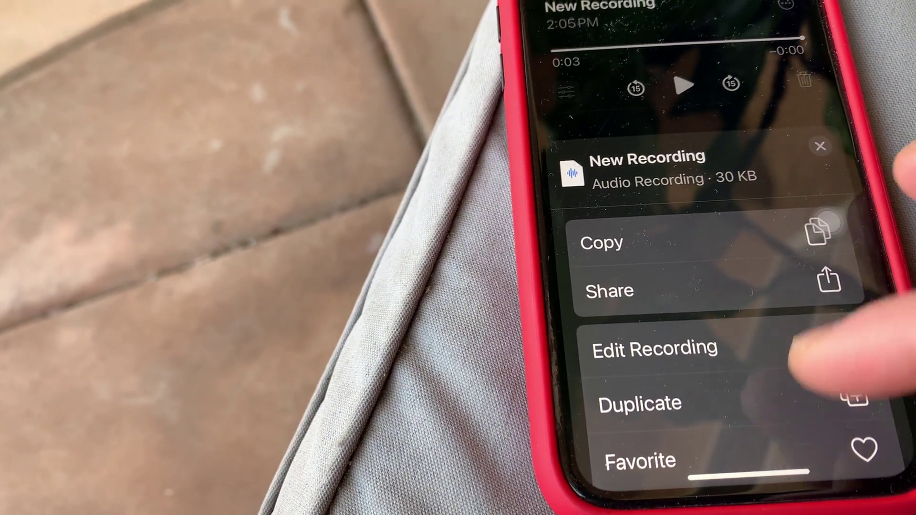
scroll(807, 327, down, 2)
scroll(787, 286, down, 2)
scroll(806, 315, up, 3)
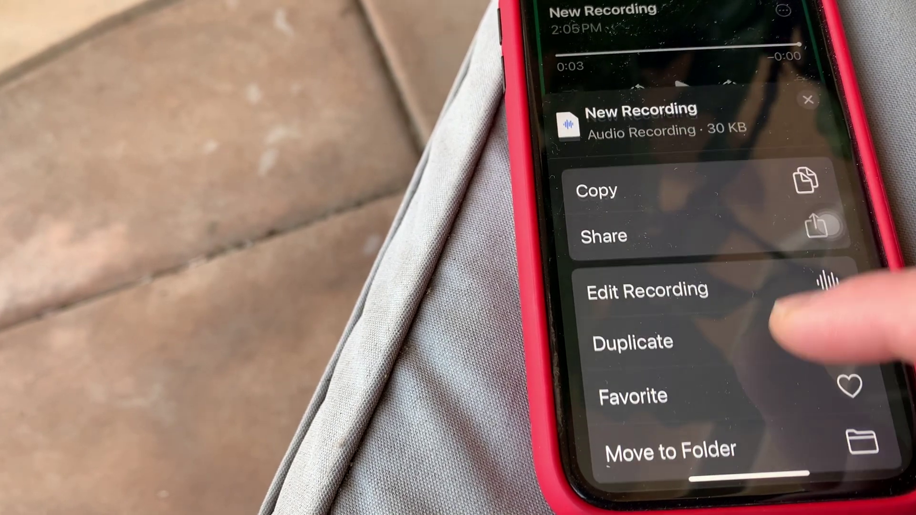
click(806, 286)
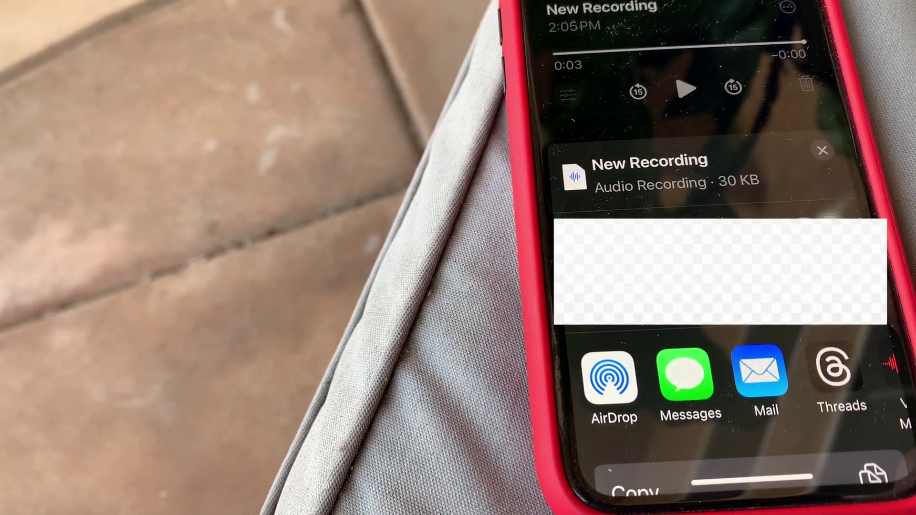
click(754, 363)
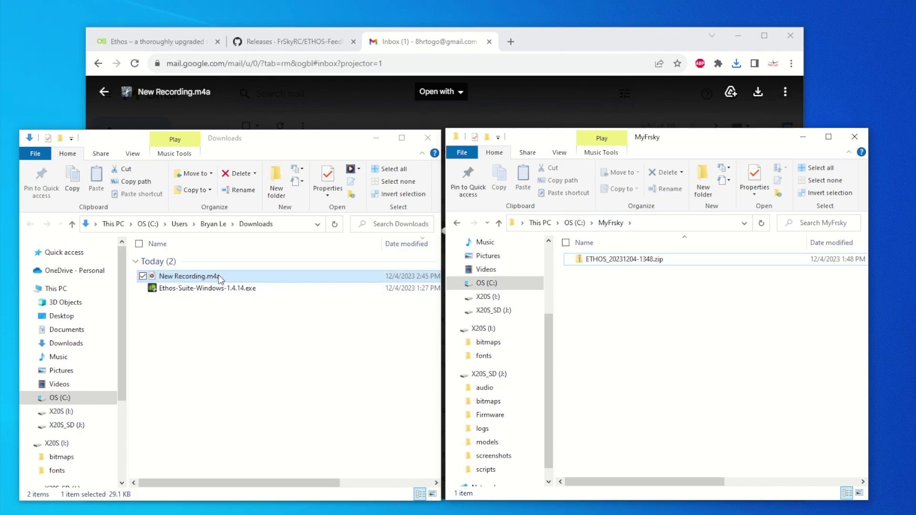
Step: Move New Recording.m4a from Downloads to C:\MyFrsky and open the Audio Tool in Ethos Suite
drag(520, 350, 695, 387)
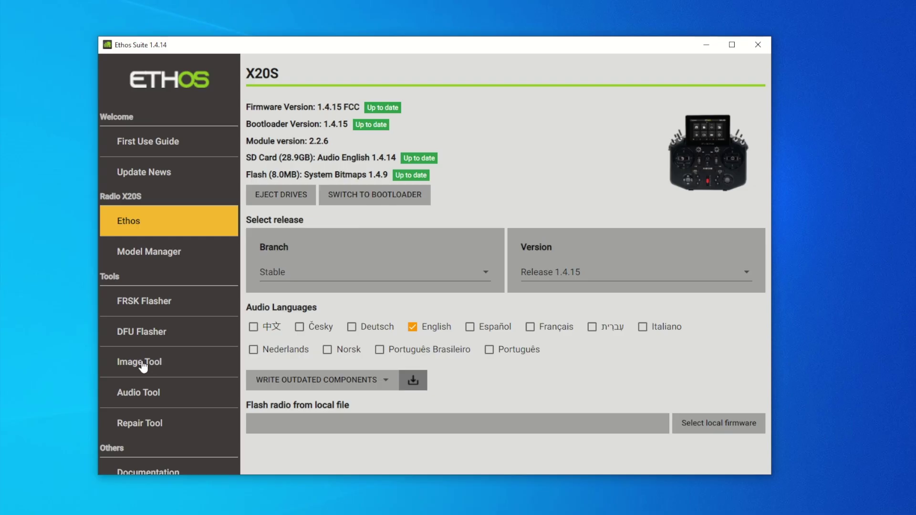
click(151, 396)
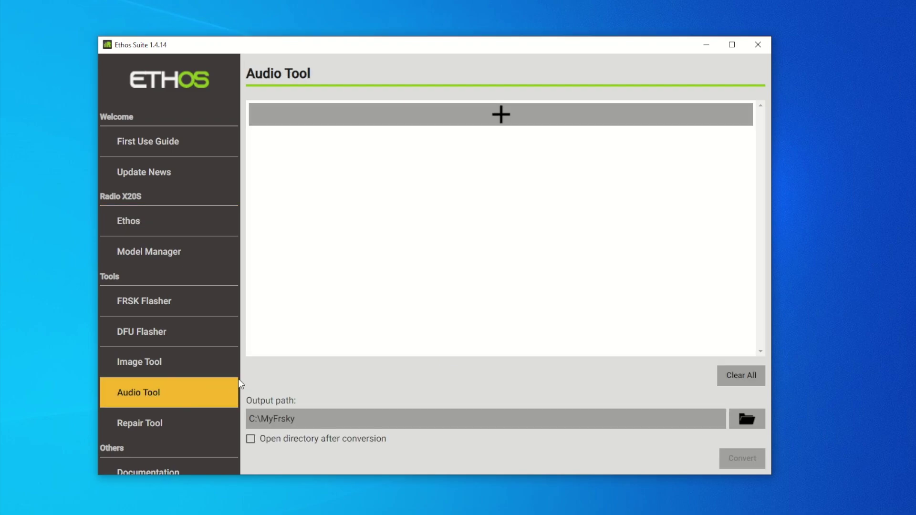
key(alt+Tab)
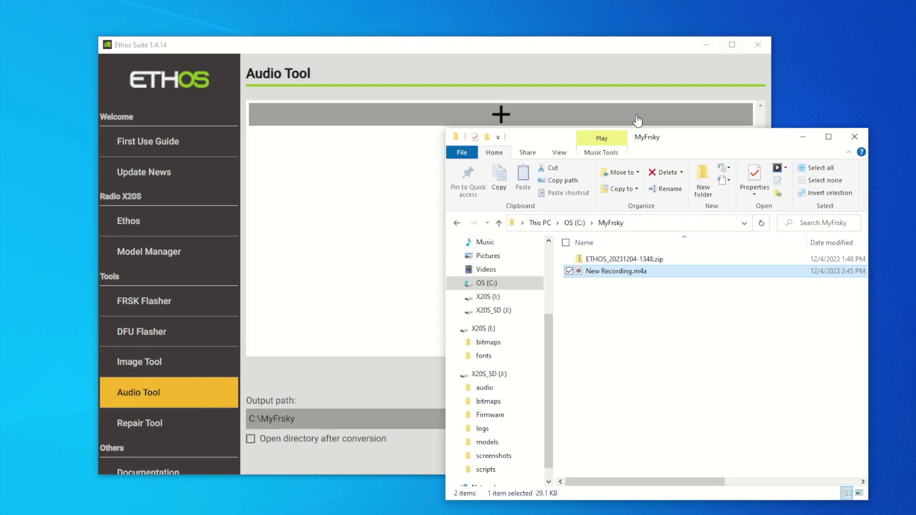
click(494, 47)
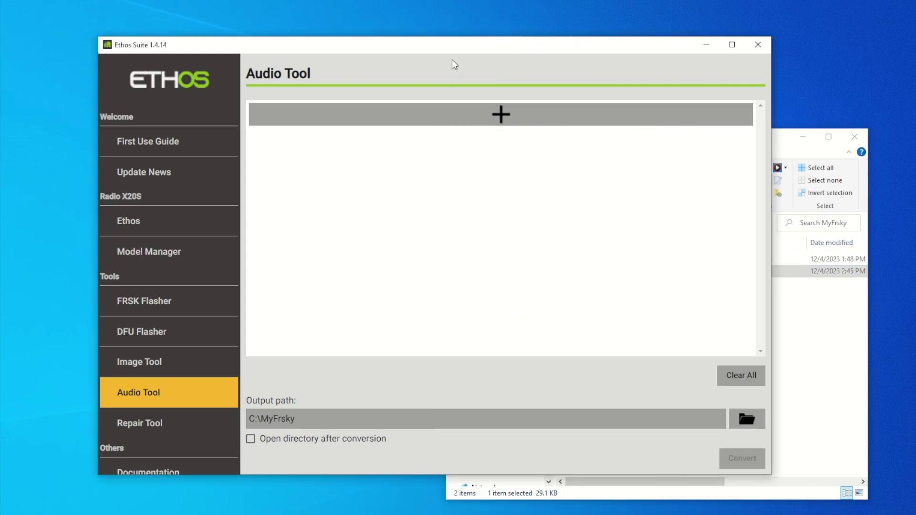
Step: Add New Recording.m4a from C:\MyFrsky to the Audio Tool's list of files for conversion
click(414, 118)
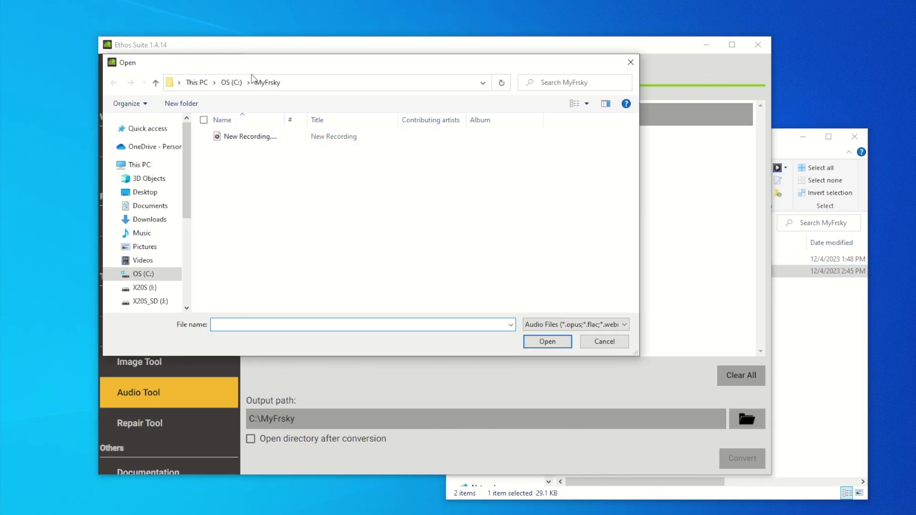
drag(387, 65, 344, 213)
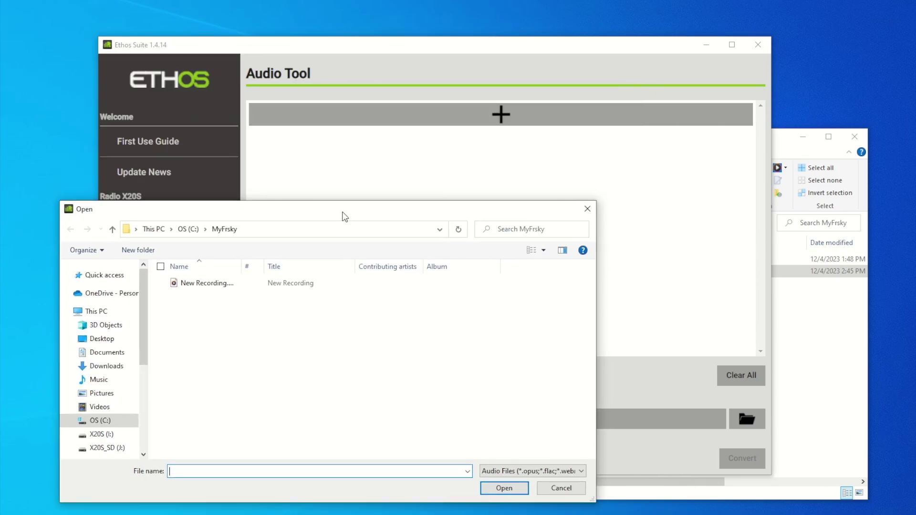
click(782, 138)
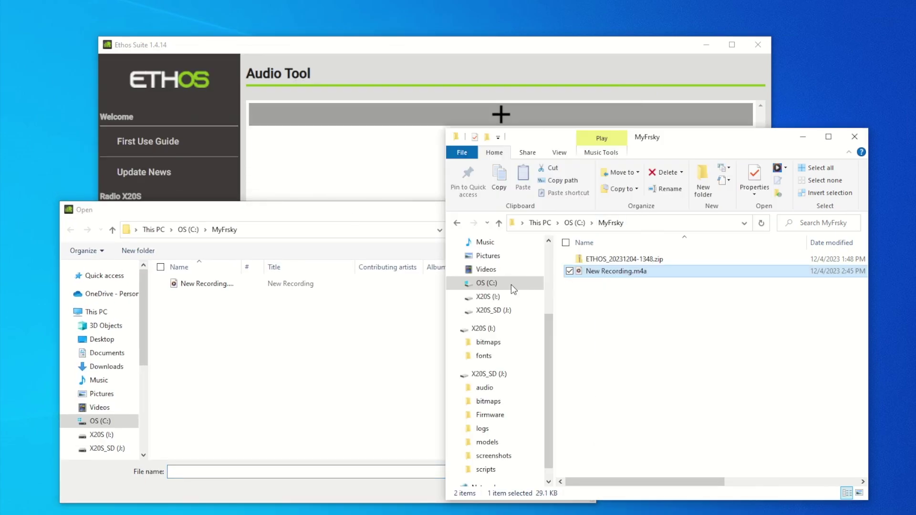
click(266, 219)
click(216, 282)
click(507, 489)
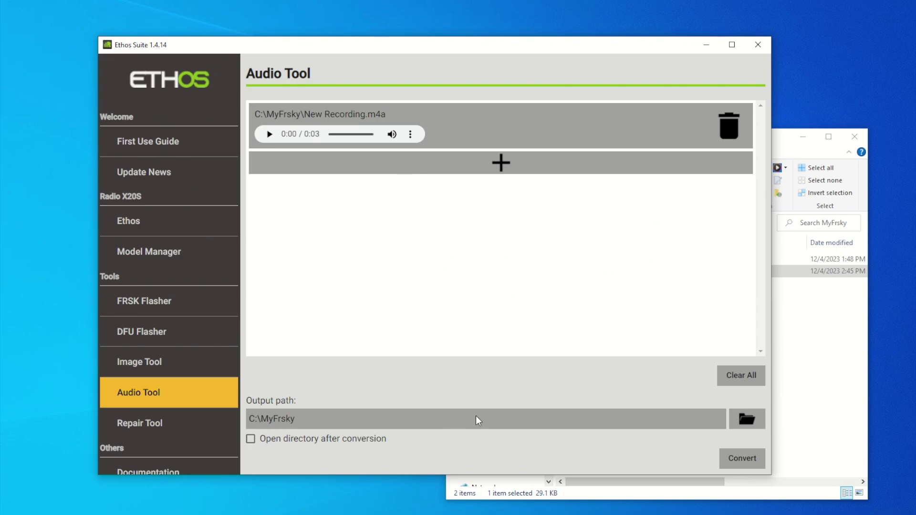
Step: Convert the listed recording with C:\MyFrsky as the output path, and dismiss the completion message
click(739, 421)
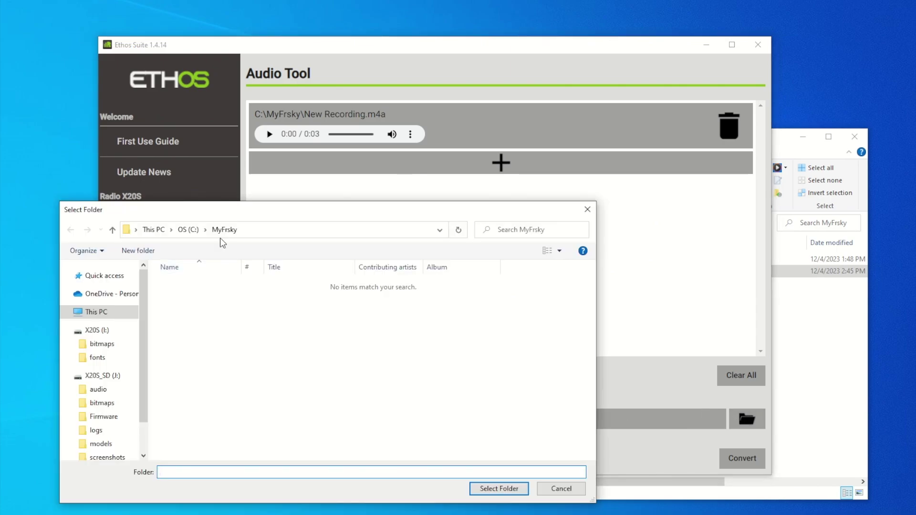
click(496, 487)
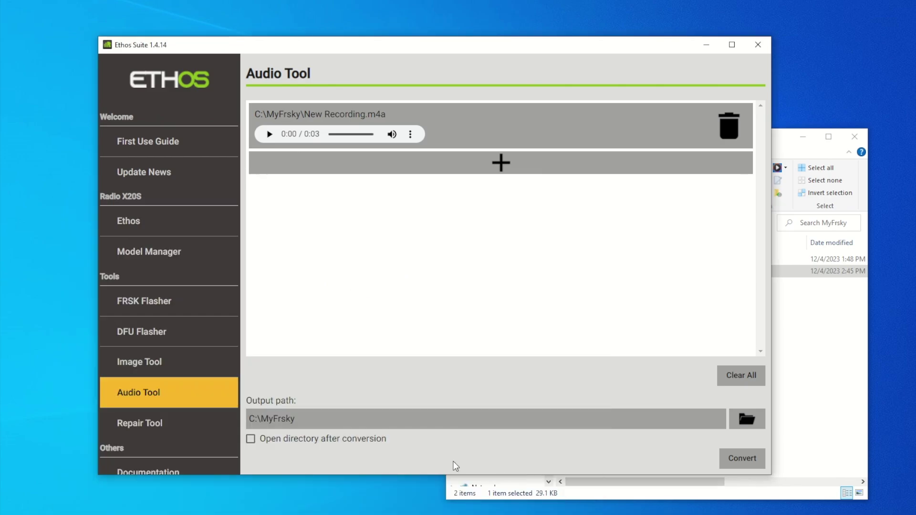
click(748, 461)
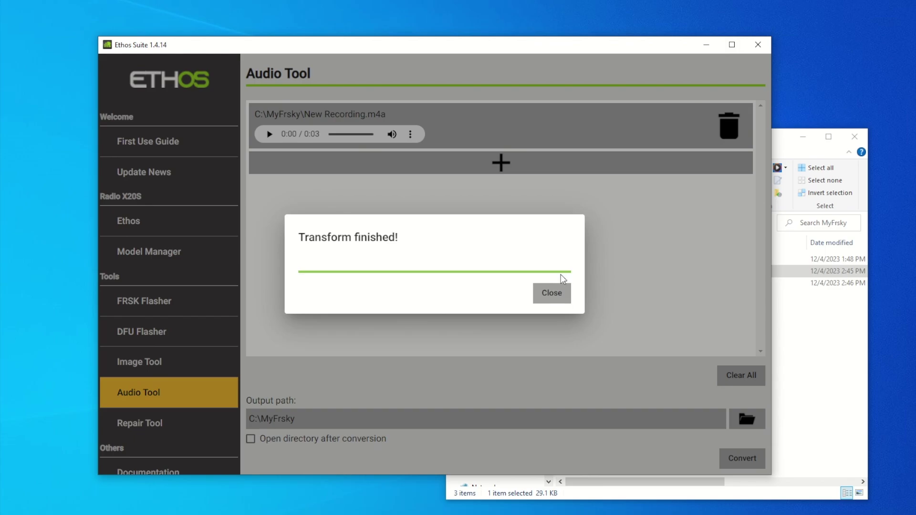
click(549, 288)
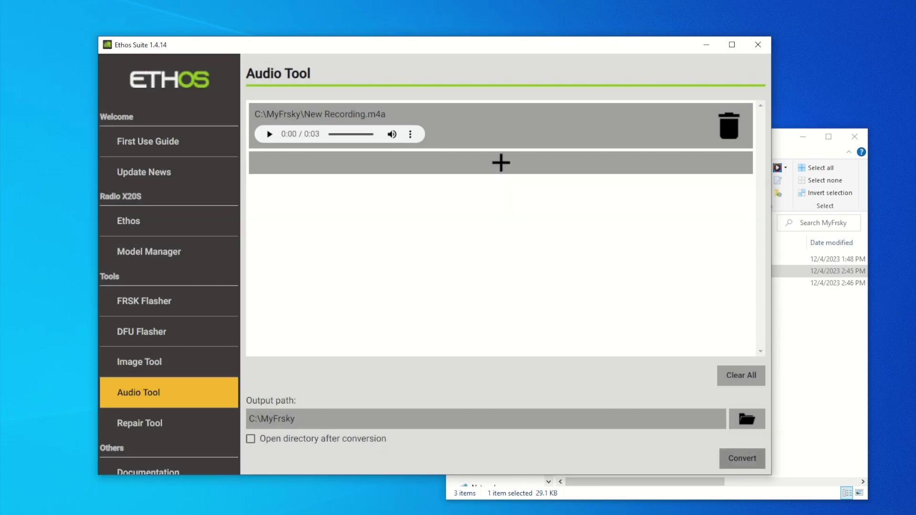
Step: Switch to the MyFrsky folder in File Explorer and delete the original New Recording.m4a
mouse_move(31, 496)
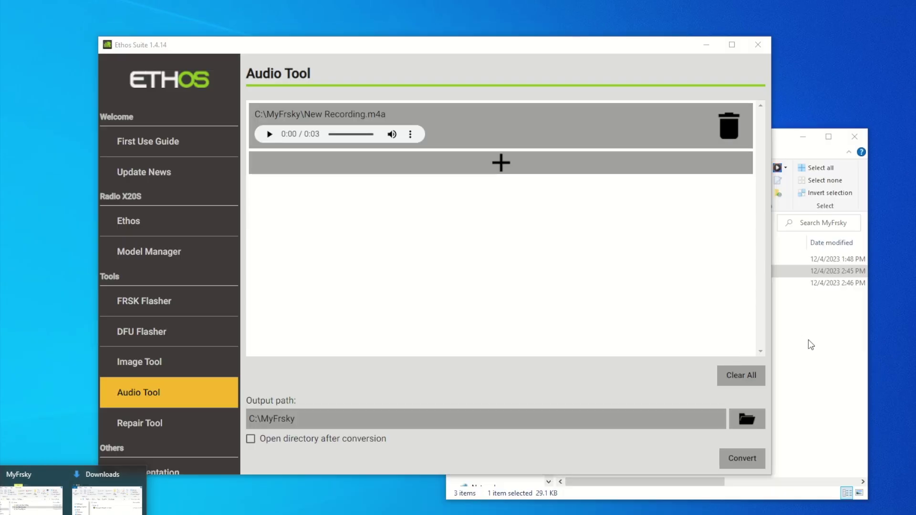
click(809, 340)
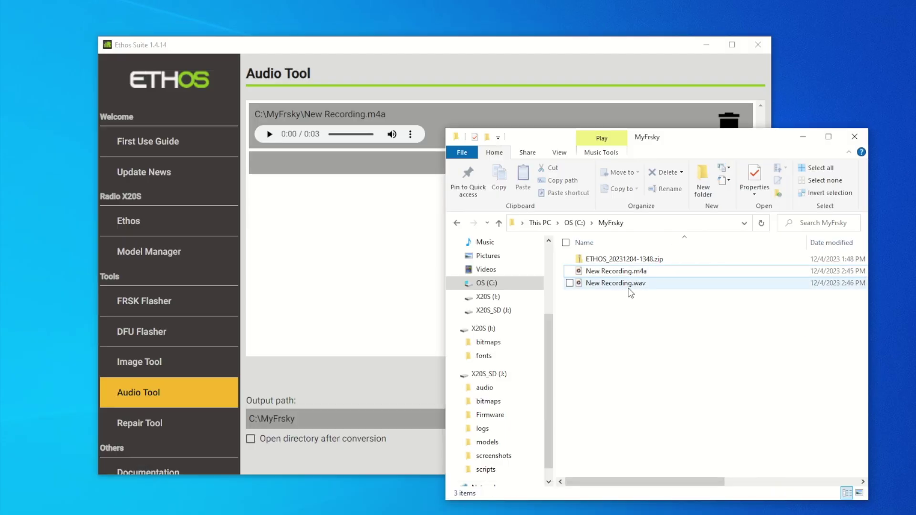
click(618, 270)
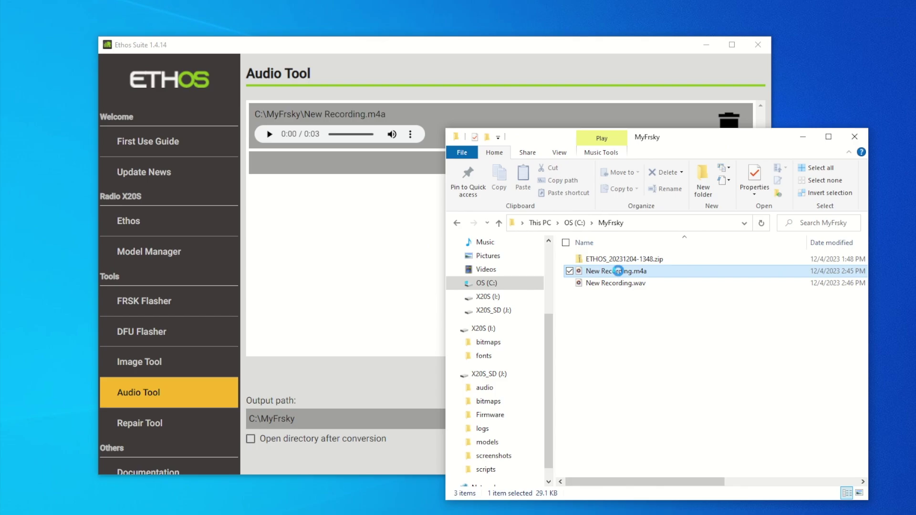
double_click(618, 271)
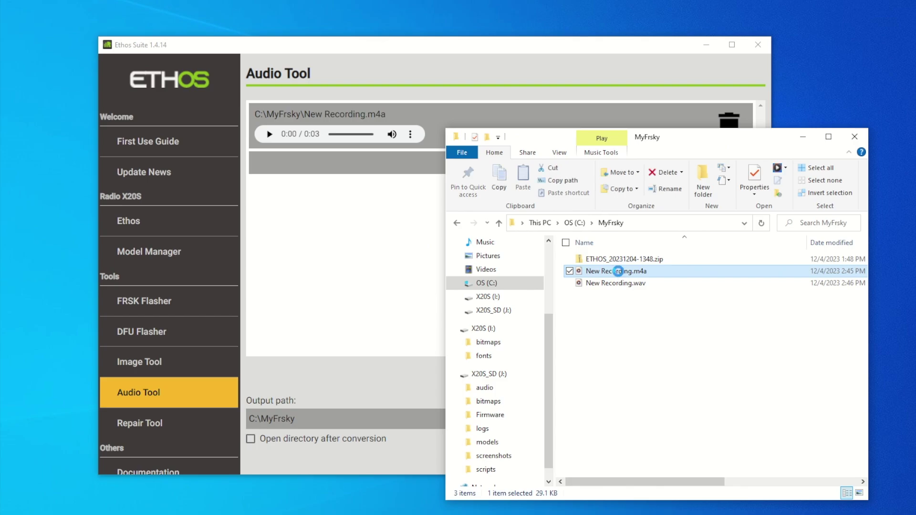
right_click(618, 271)
click(670, 230)
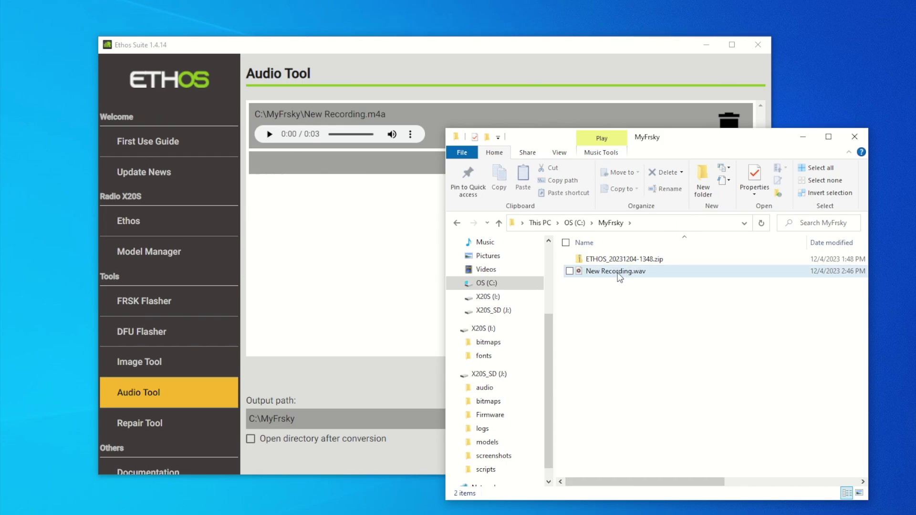
Step: Rename the converted New Recording.wav in C:\MyFrsky to LGearUp.wav
click(621, 271)
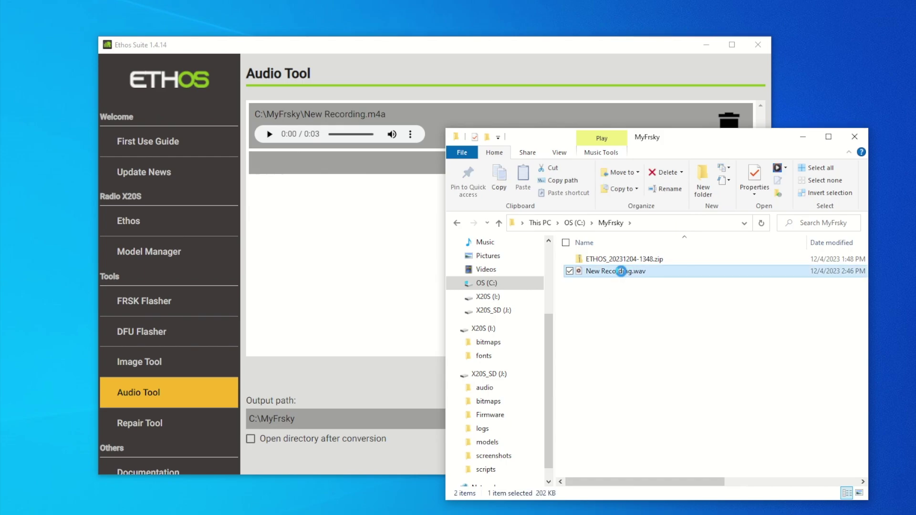
right_click(622, 271)
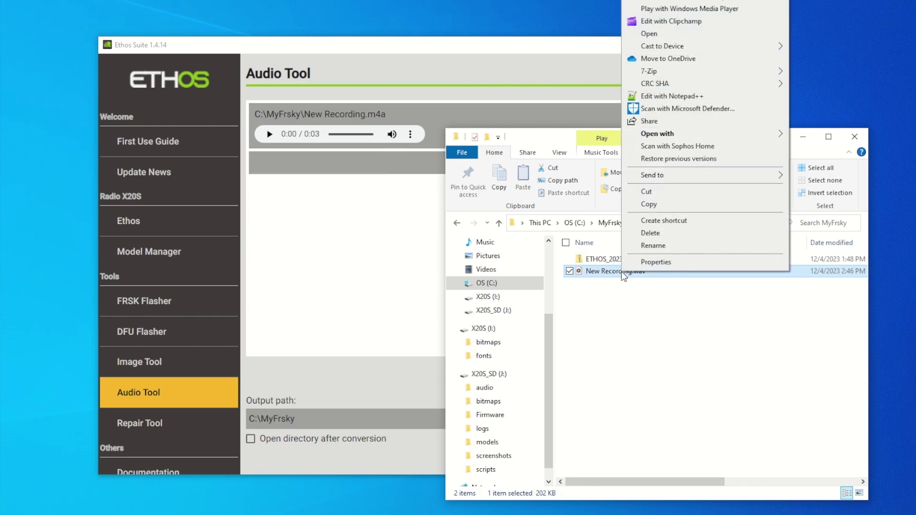
click(667, 243)
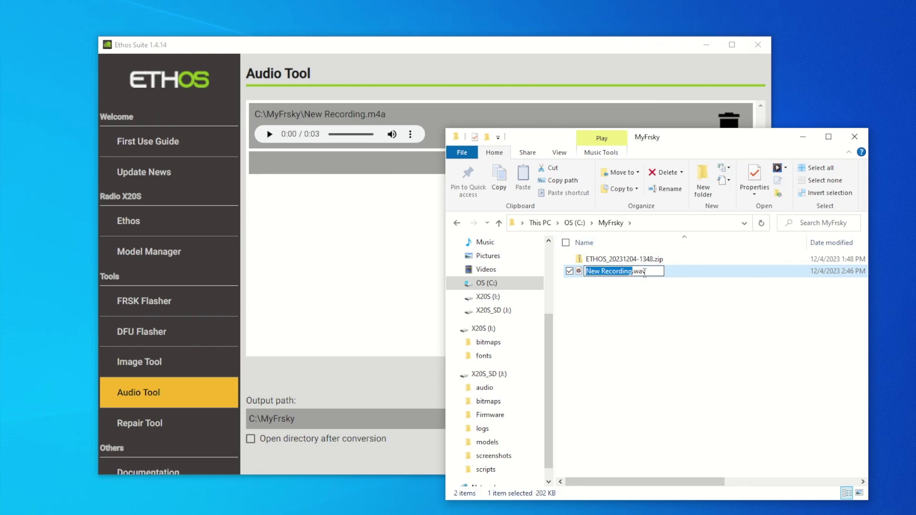
text(LGear)
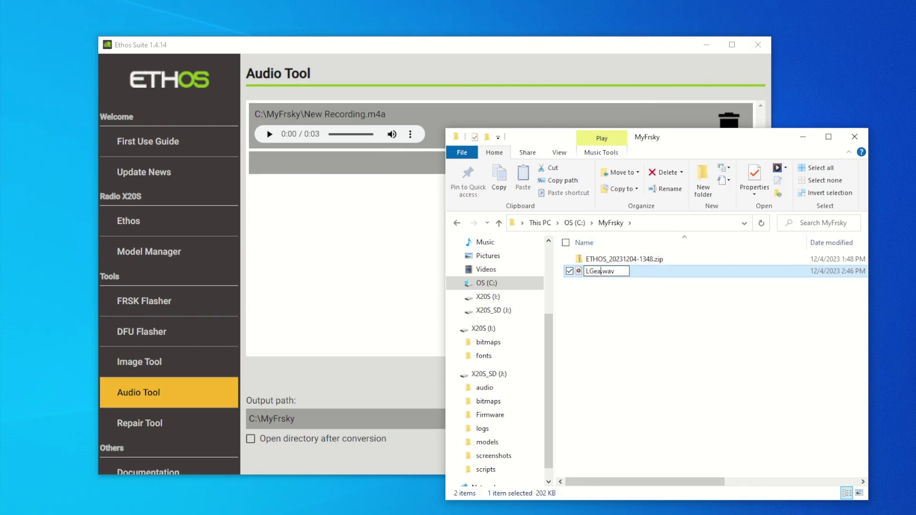
text(Up)
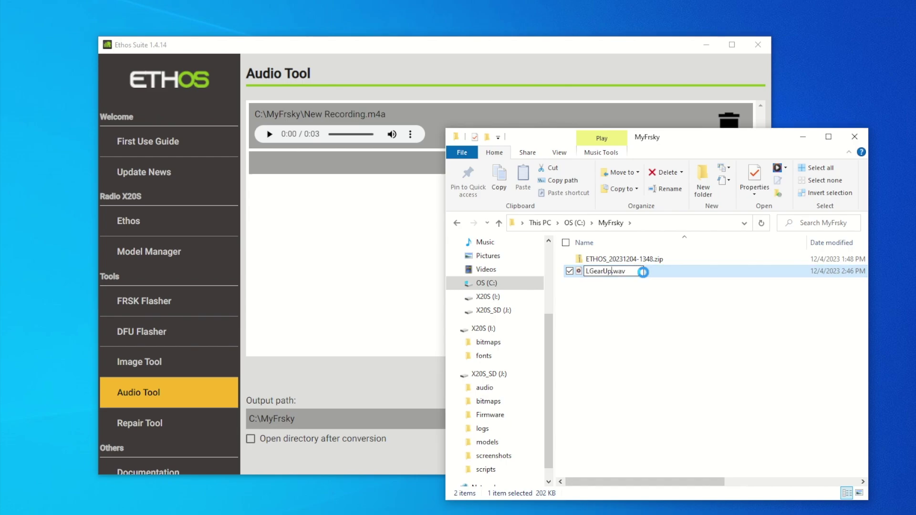
key(Return)
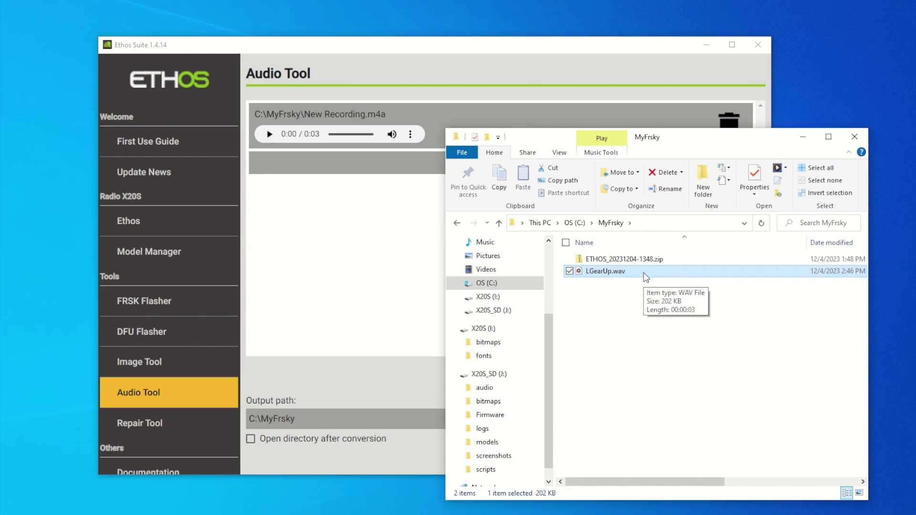
Step: Return to Ethos Suite and switch the X20S radio to bootloader mode from its Ethos page
click(506, 46)
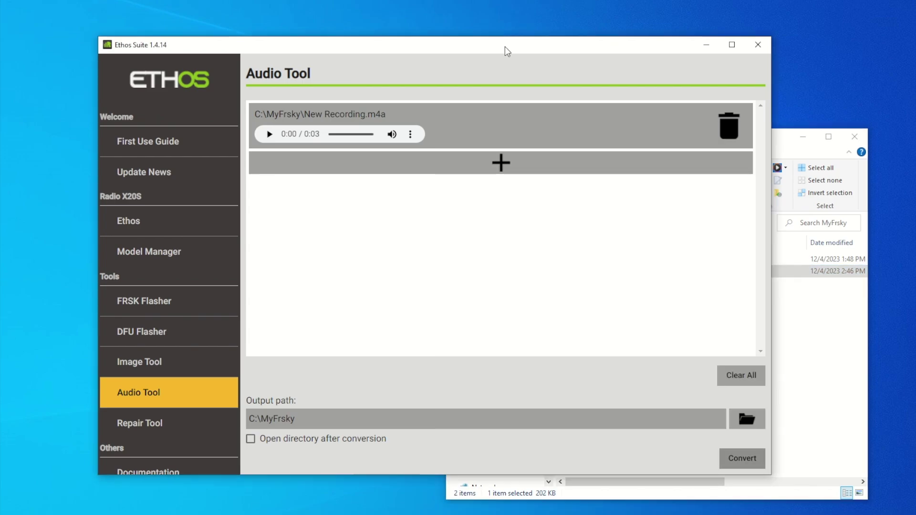
click(154, 220)
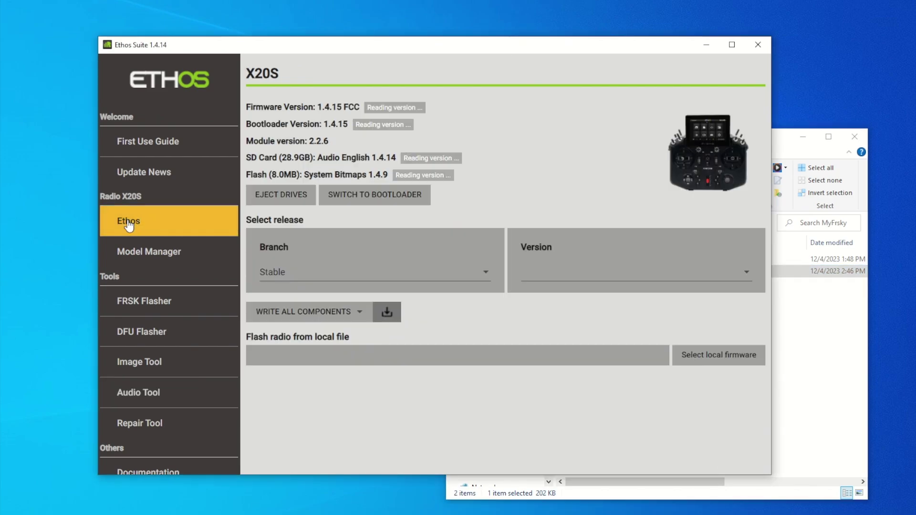
click(352, 196)
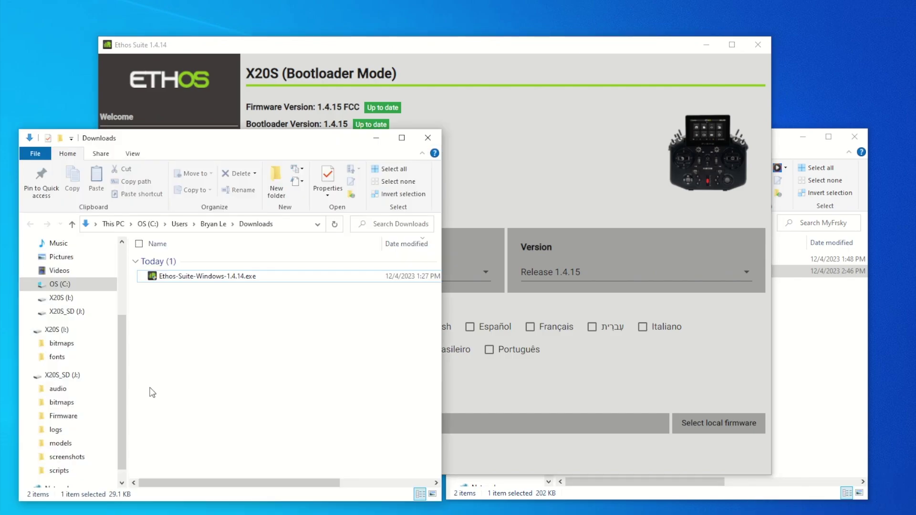
Step: Copy LGearUp.wav from C:\MyFrsky into the audio folder on the X20S_SD (J:) drive in File Explorer
click(64, 329)
click(77, 376)
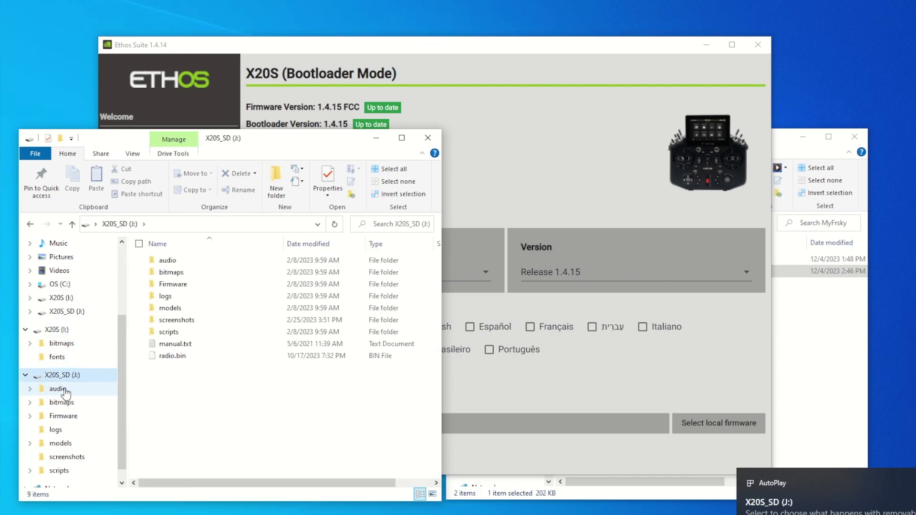
click(64, 390)
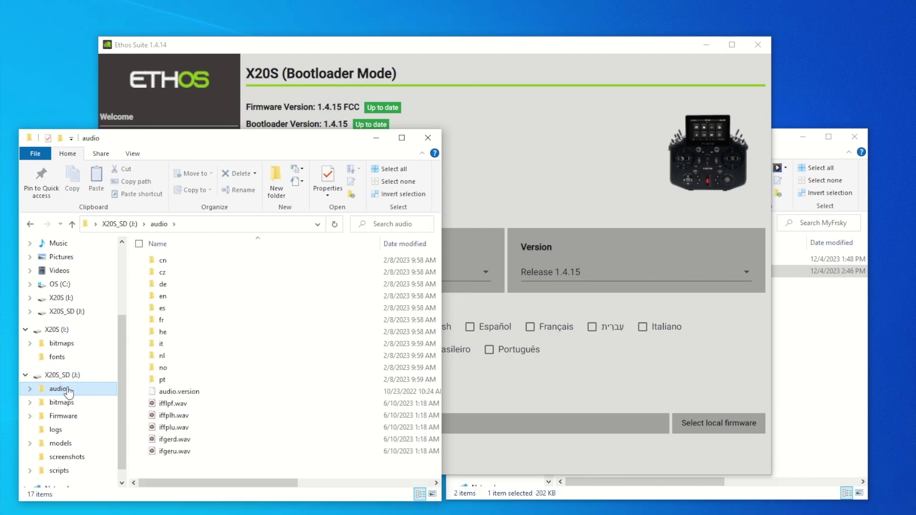
click(788, 144)
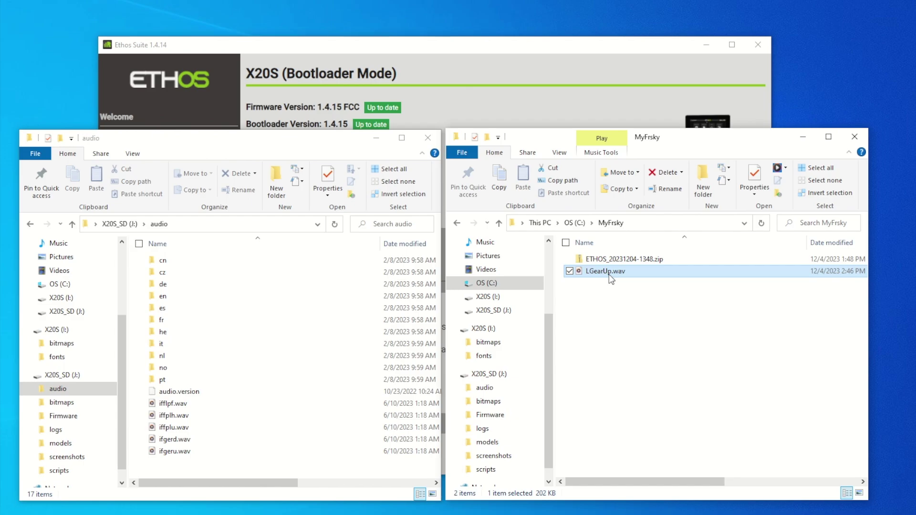
drag(409, 365, 251, 433)
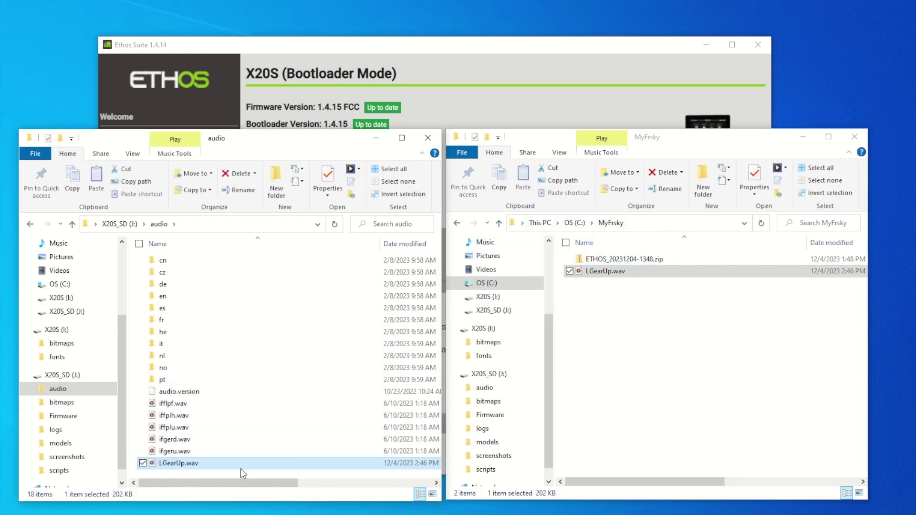
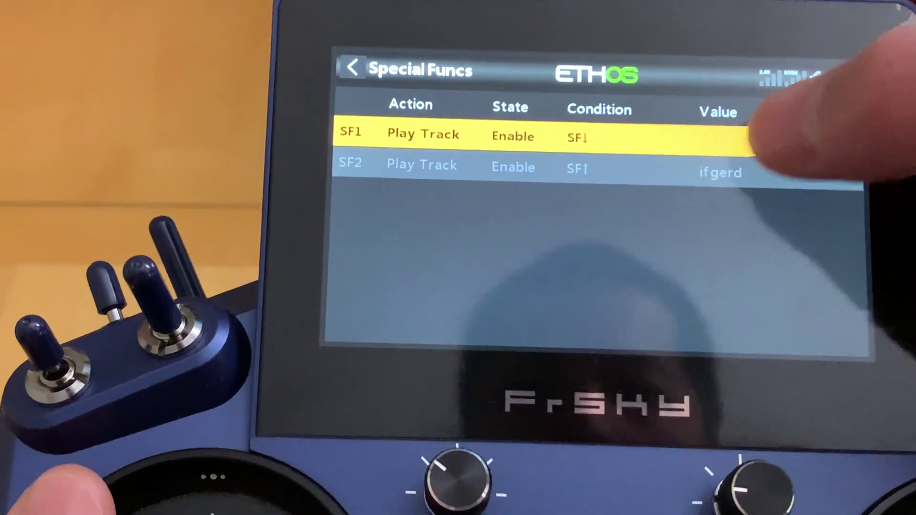
click(759, 141)
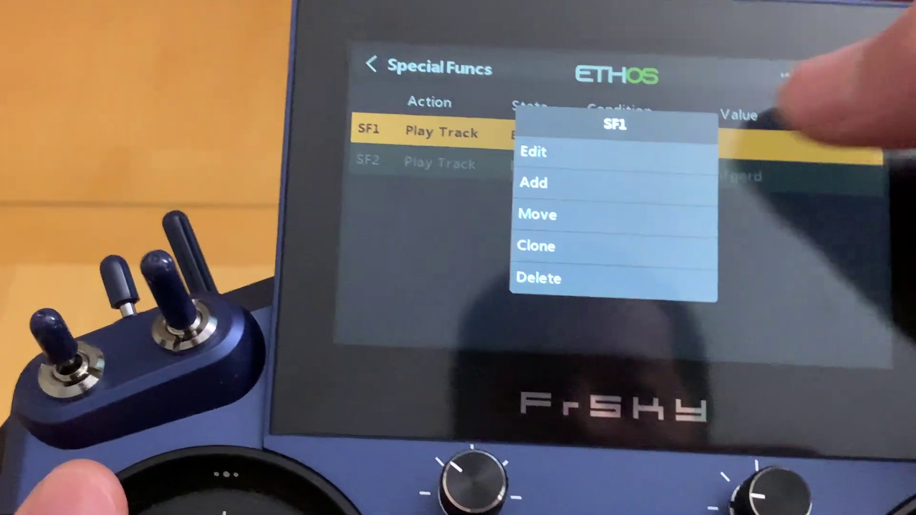
click(620, 150)
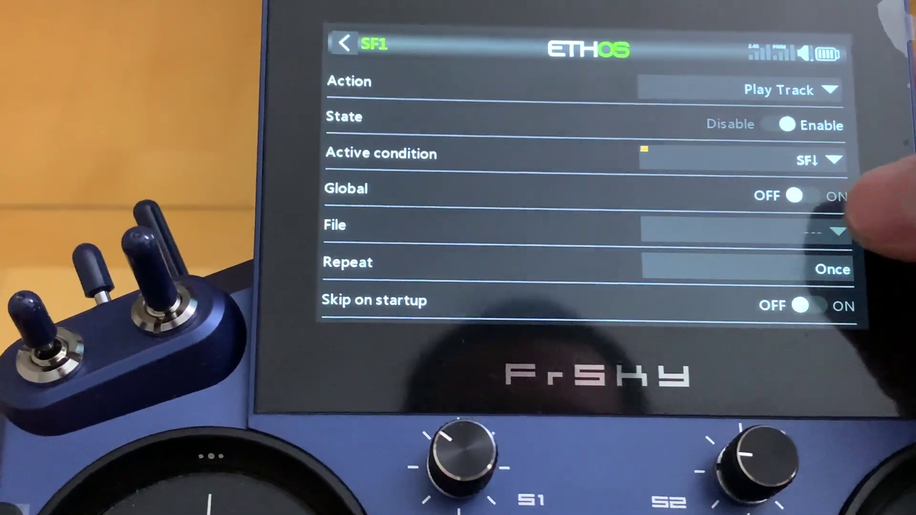
click(839, 232)
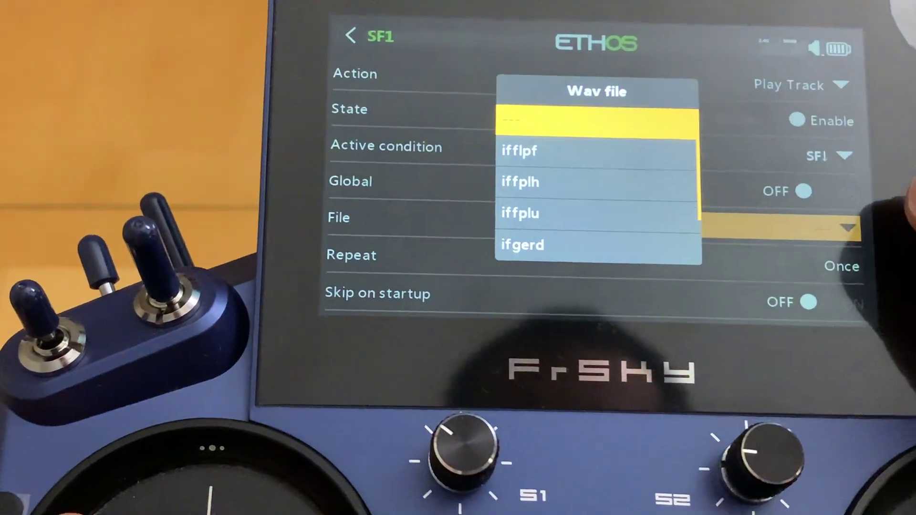
scroll(620, 179, down, 2)
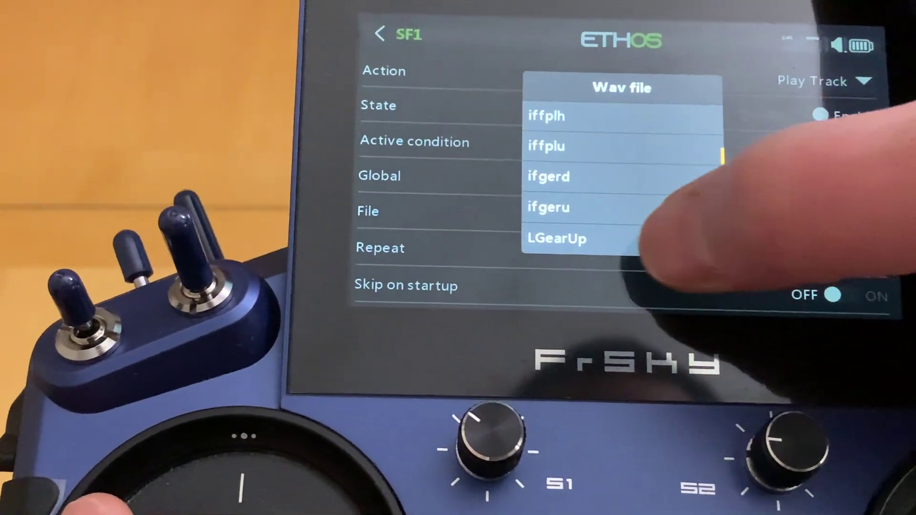
click(649, 239)
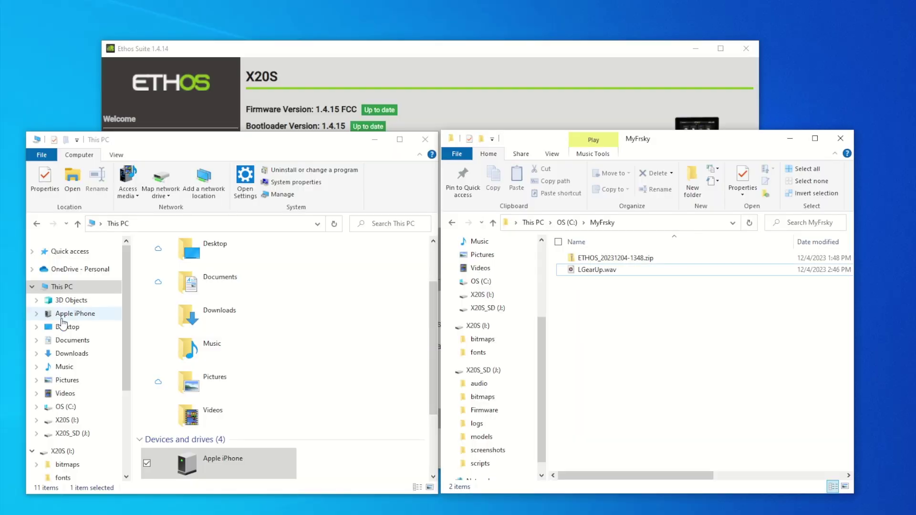
Step: Copy IMG_6132.JPG from the Apple iPhone's 202312__ storage folder into C:\MyFrsky, and minimize the iPhone folder window
click(86, 315)
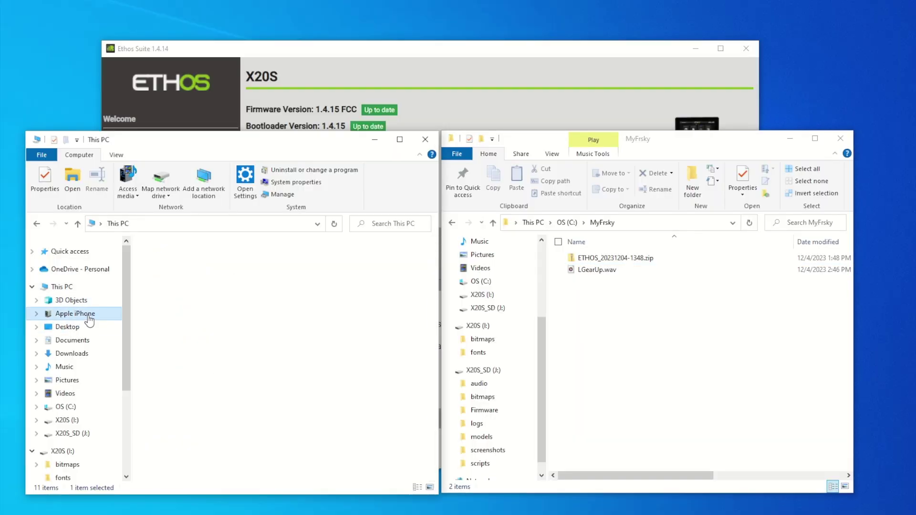
double_click(212, 256)
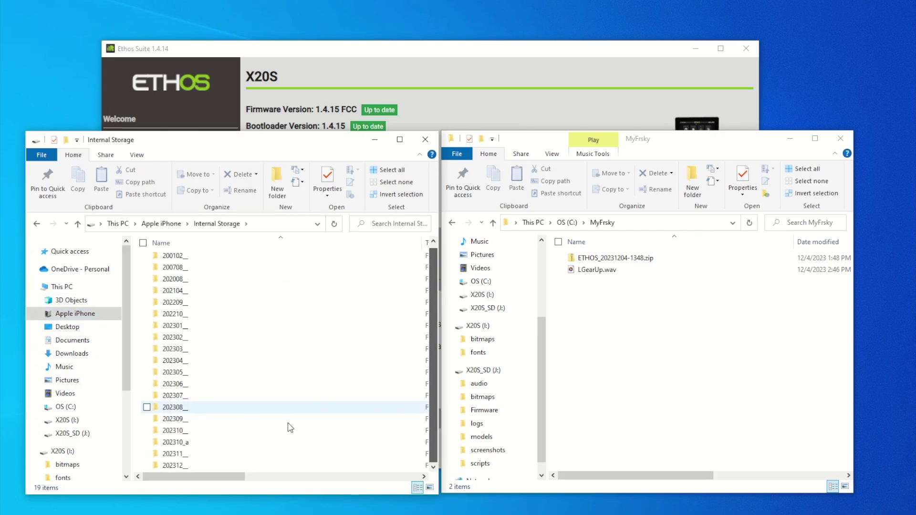
double_click(227, 468)
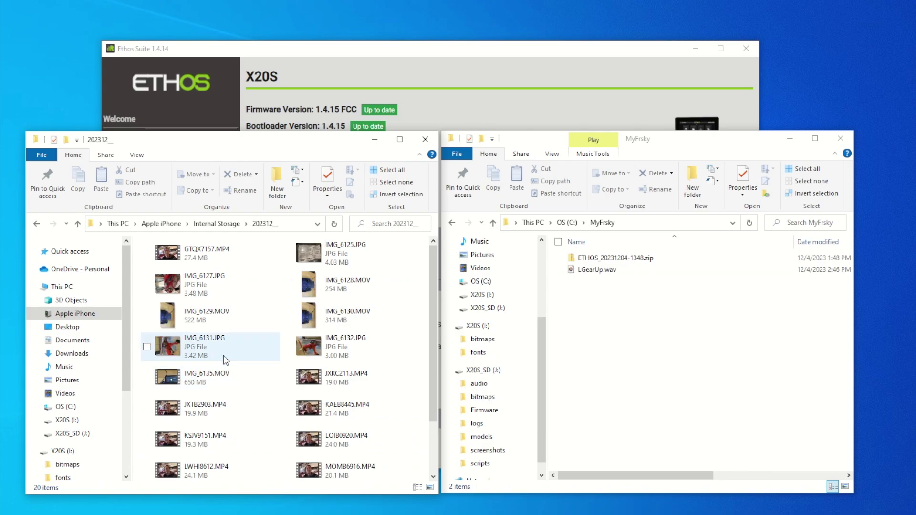
click(351, 345)
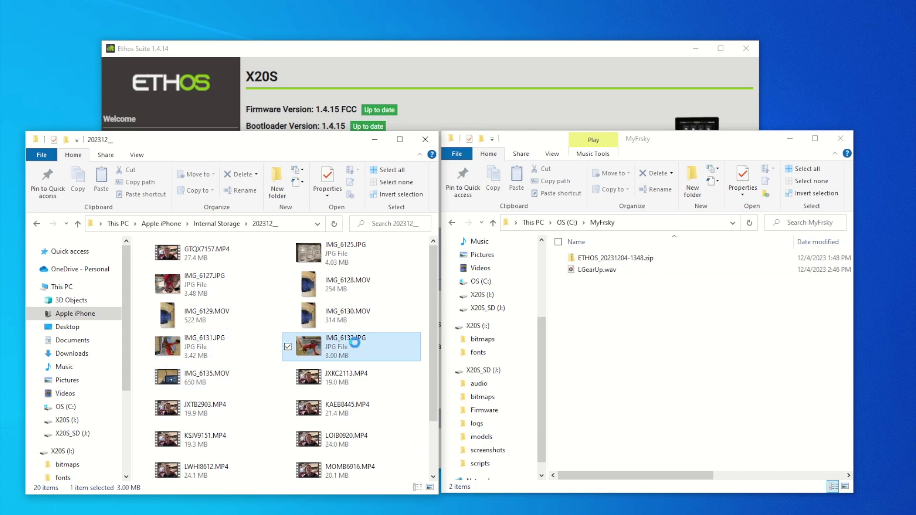
drag(334, 348, 640, 358)
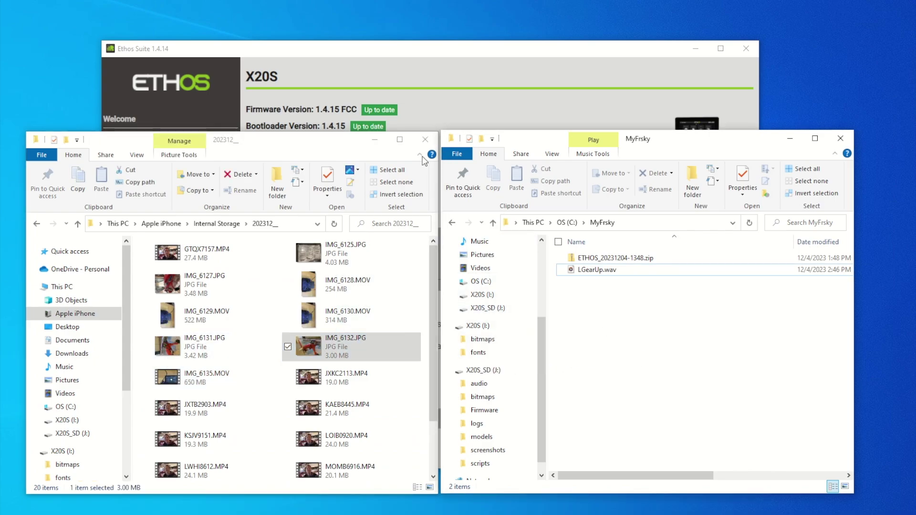
click(376, 141)
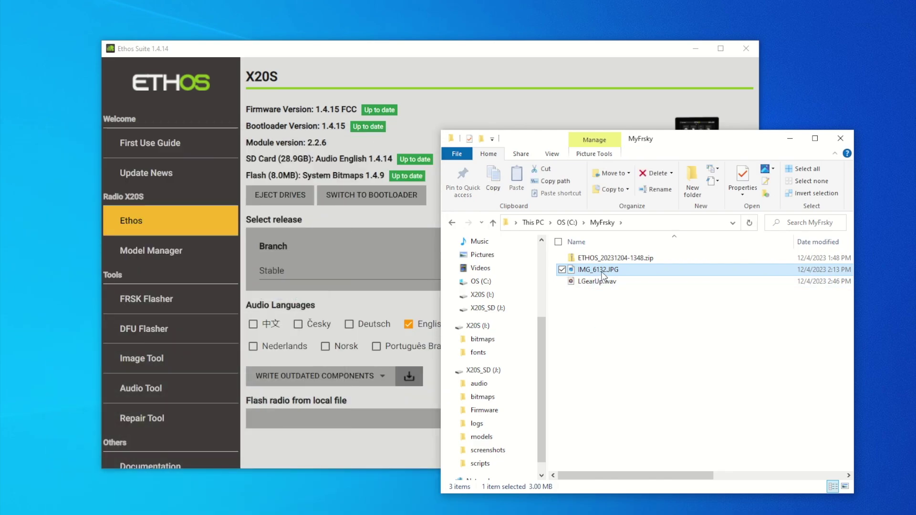
Step: Switch to Ethos Suite and add IMG_6132.JPG from C:\MyFrsky to the Image Tool
click(460, 52)
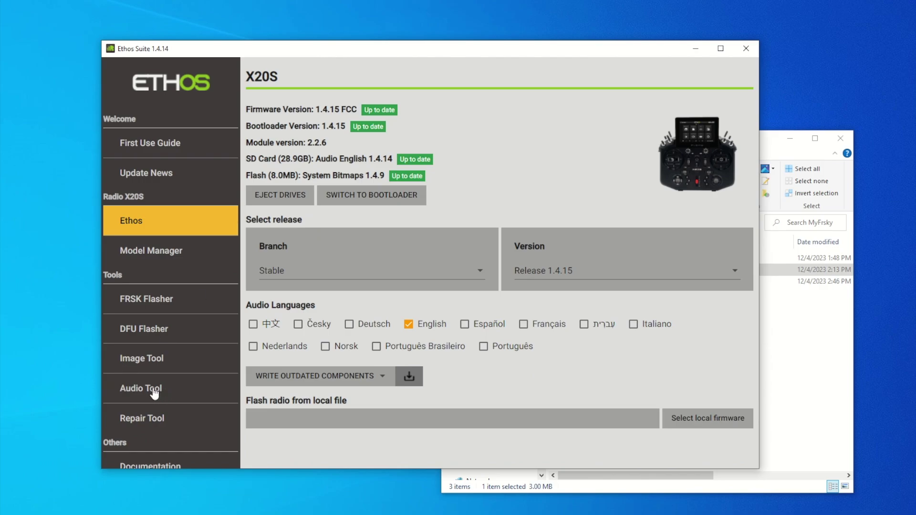
click(158, 364)
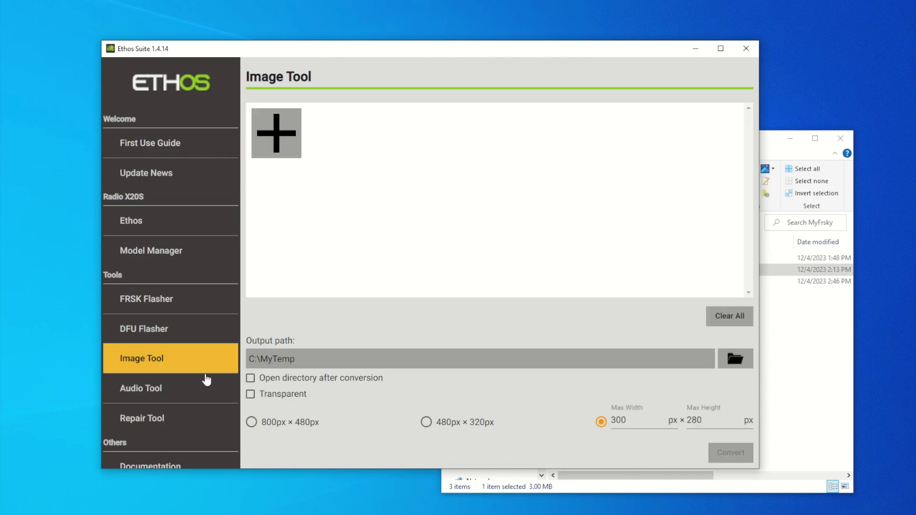
click(275, 131)
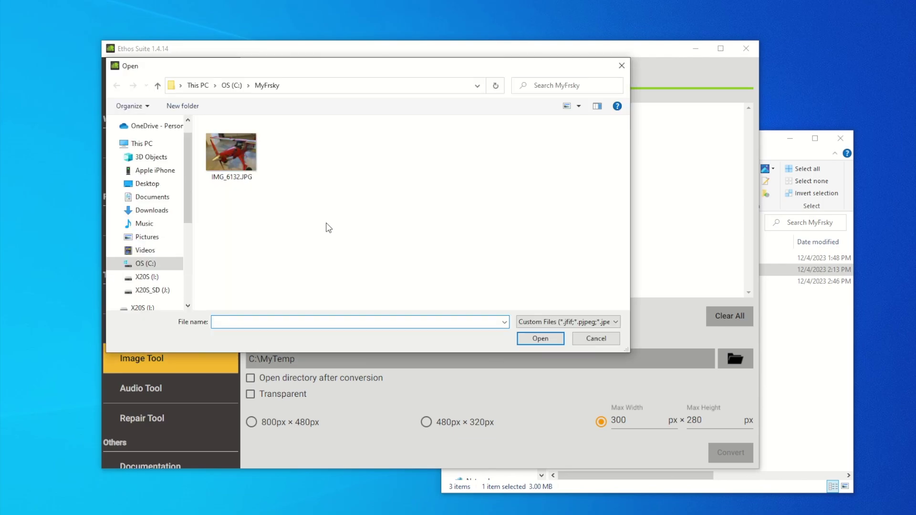
click(236, 151)
click(543, 339)
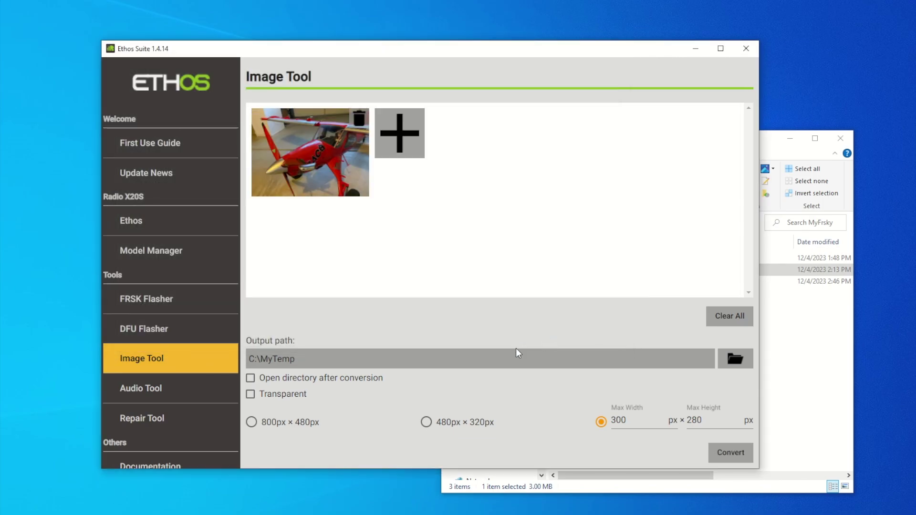
Step: Set the output path to C:\MyFrsky and convert the image with a maximum size of 300 × 280 px
click(750, 362)
click(537, 339)
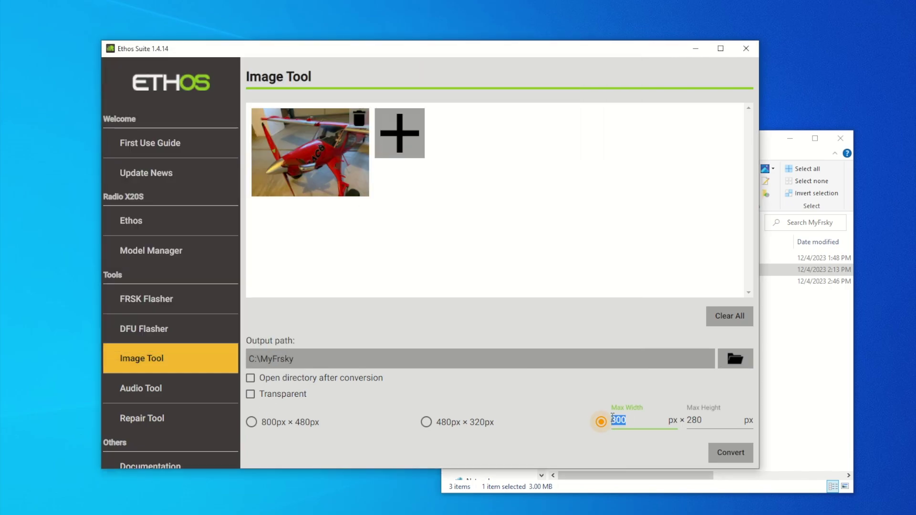
click(729, 453)
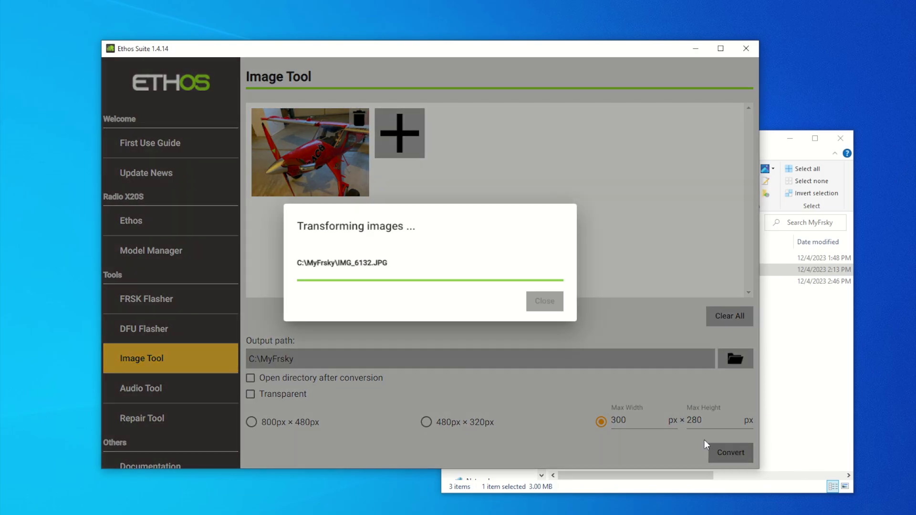
click(548, 292)
Step: Switch to the MyFrsky folder in File Explorer and rename the converted IMG_6132.bmp to DracoPic.bmp
click(788, 362)
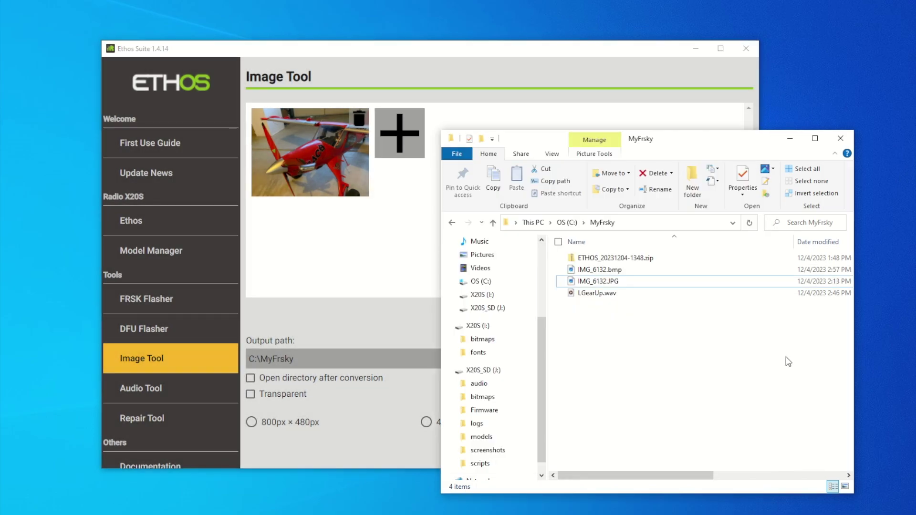
mouse_move(598, 276)
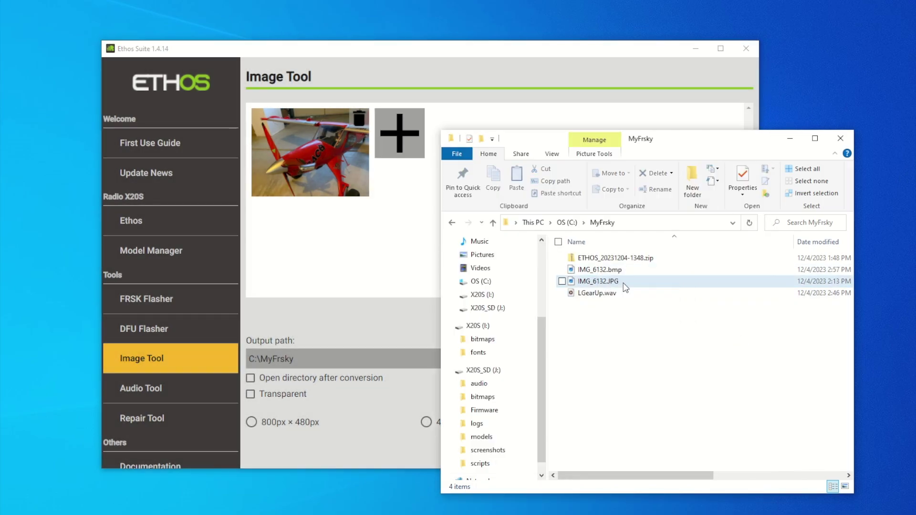
click(594, 272)
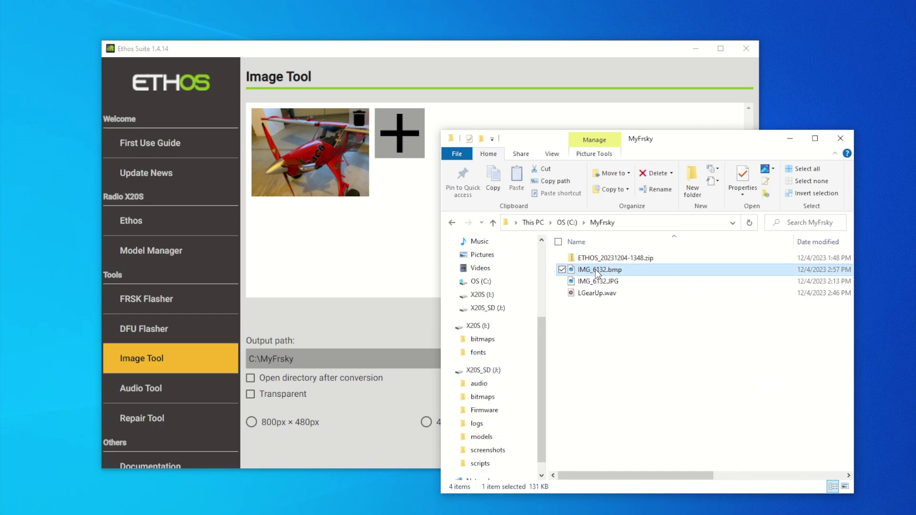
right_click(596, 271)
click(621, 514)
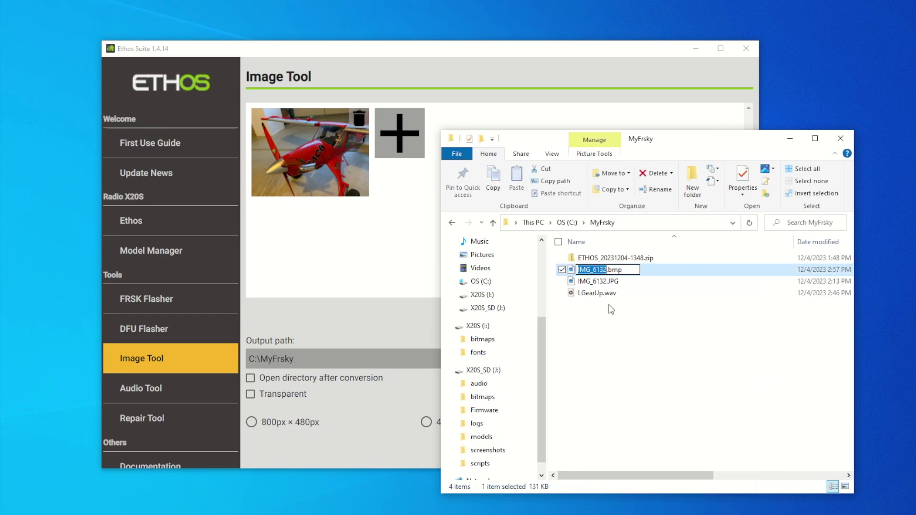
text(DracoPic)
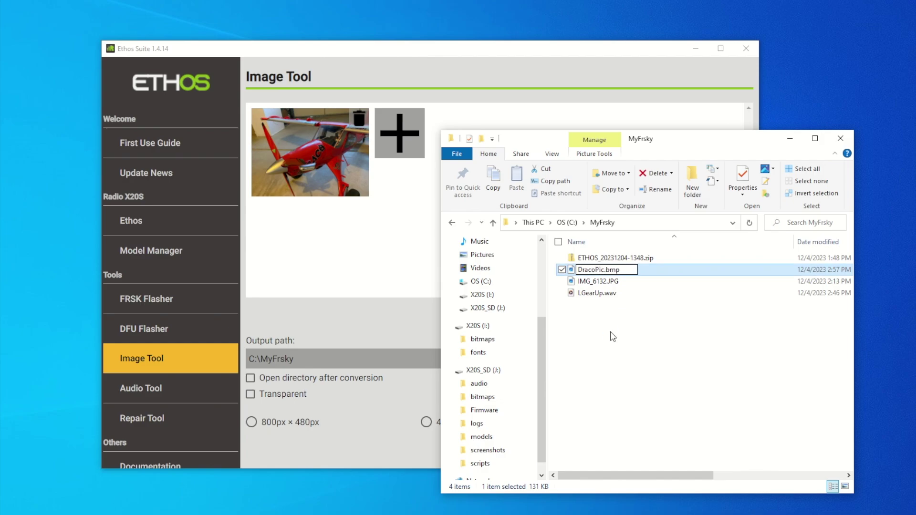
click(610, 334)
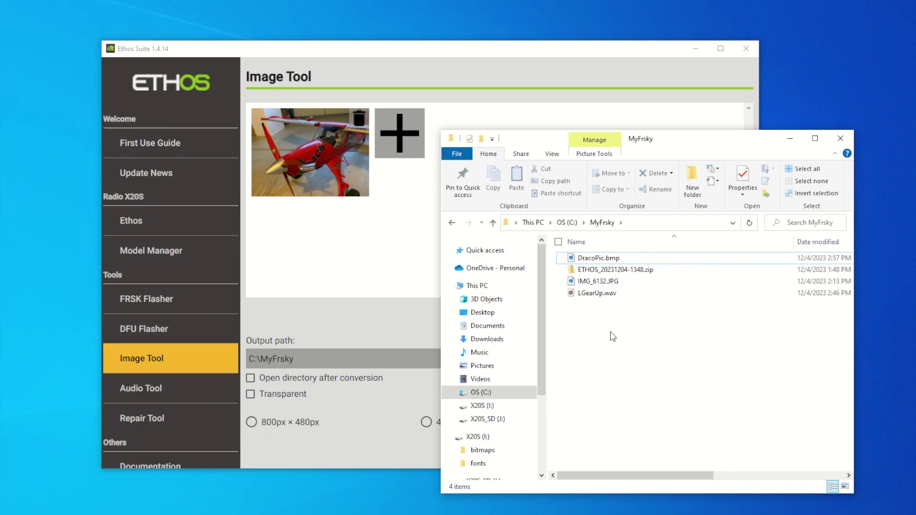
Step: Return to Ethos Suite and put the X20S radio into bootloader mode to access its drives
click(414, 55)
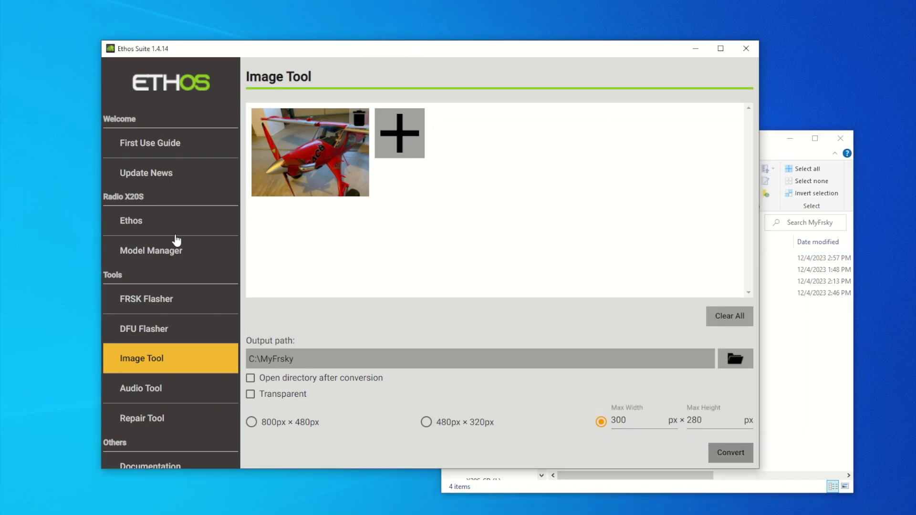
click(138, 223)
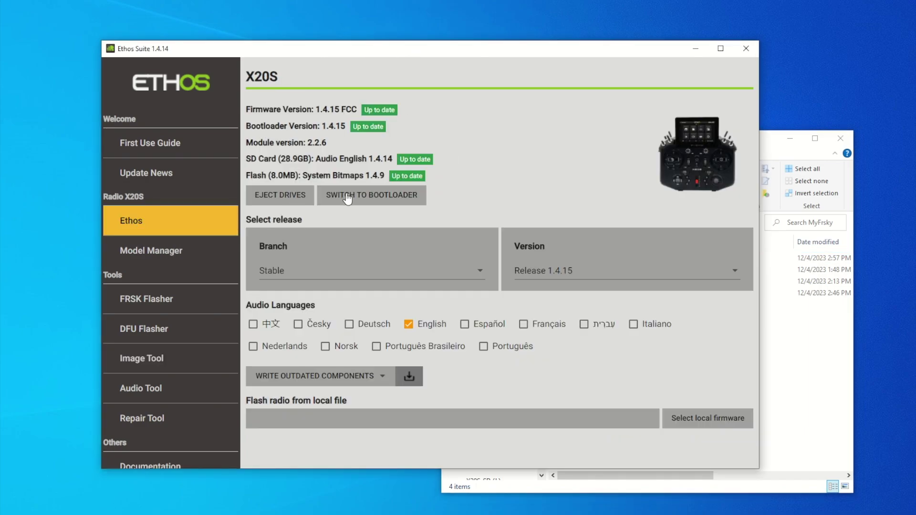
click(374, 200)
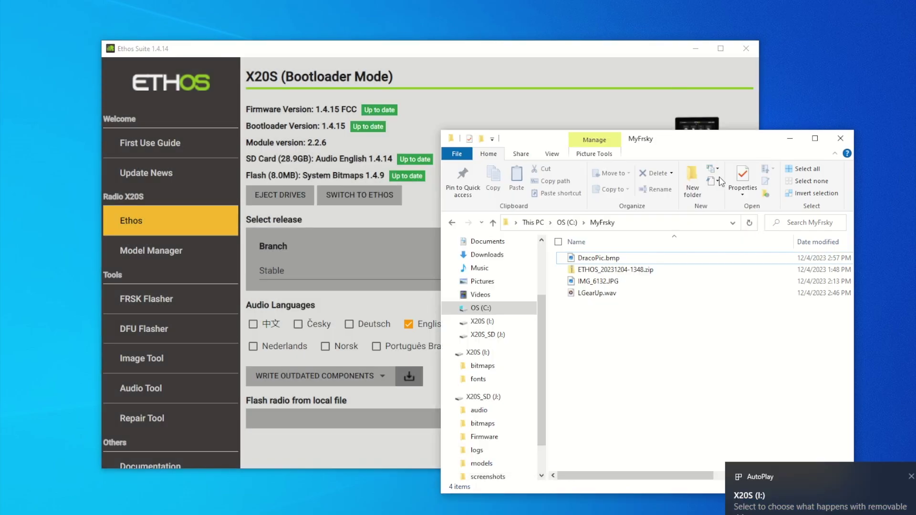
Step: Open a second File Explorer window and browse to the bitmaps\models folder on the X20S_SD (J:) drive
right_click(72, 513)
click(41, 491)
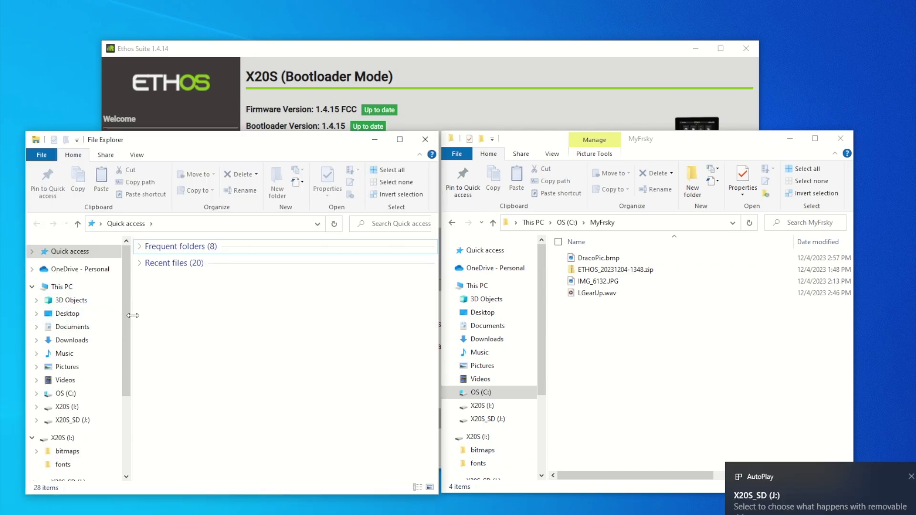
scroll(85, 381, down, 3)
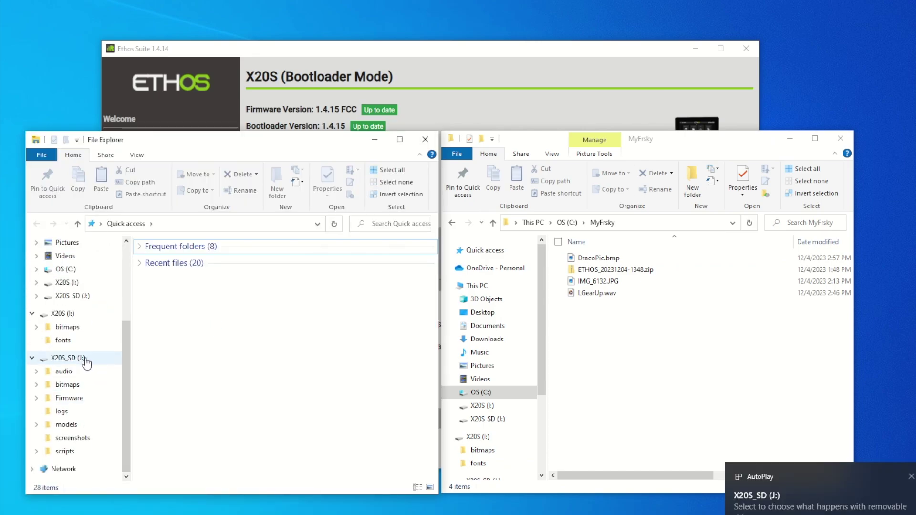
click(67, 425)
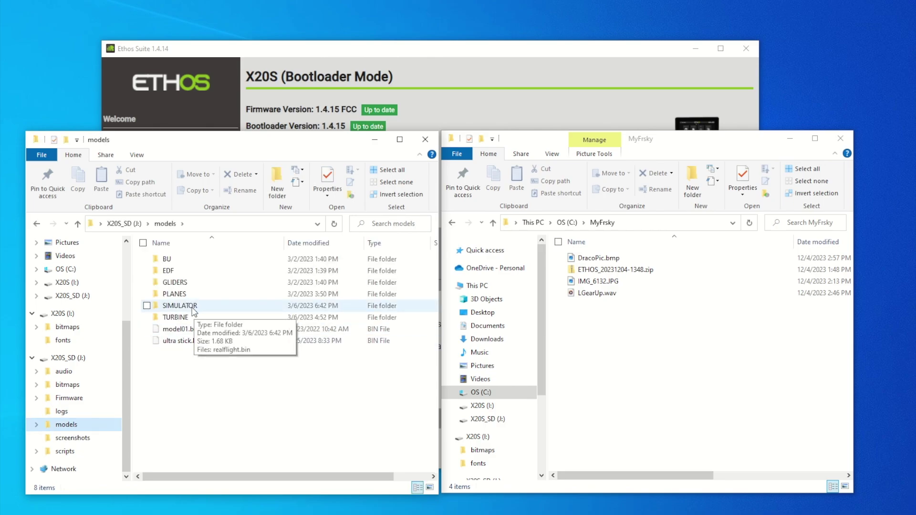
click(92, 386)
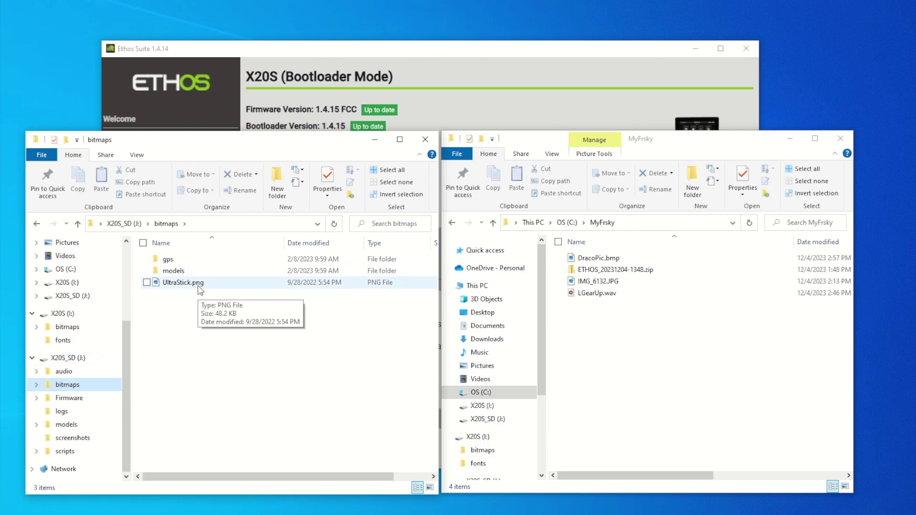
double_click(199, 271)
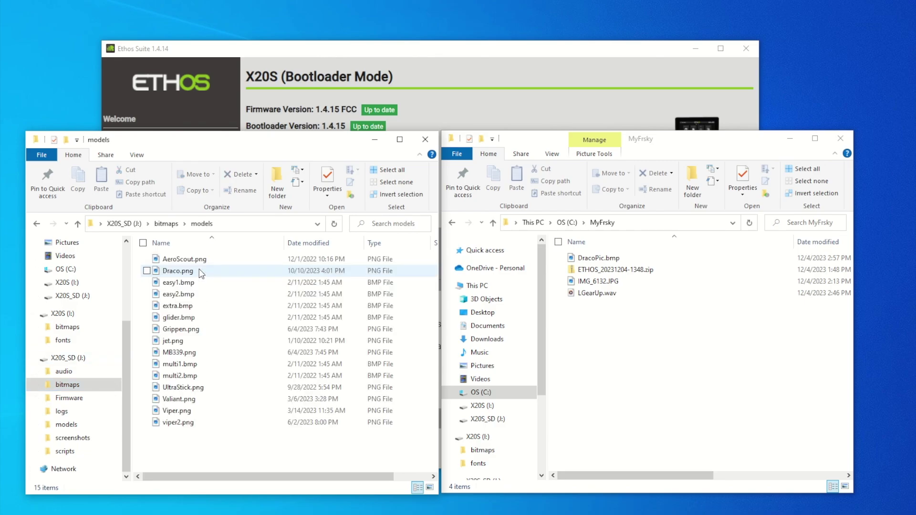
Step: Copy DracoPic.bmp from MyFrsky into the SD card's bitmaps\models folder, and switch to Ethos Suite to eject the radio's drives
click(618, 261)
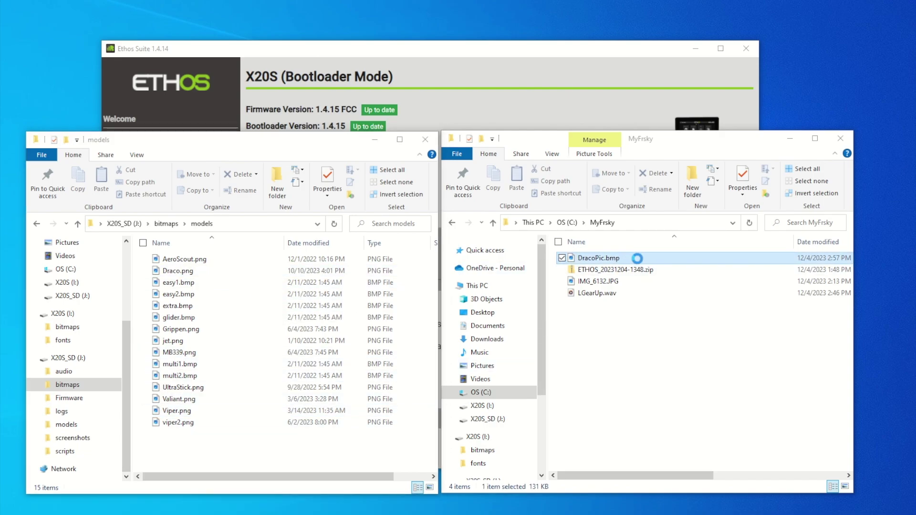
drag(649, 262, 206, 460)
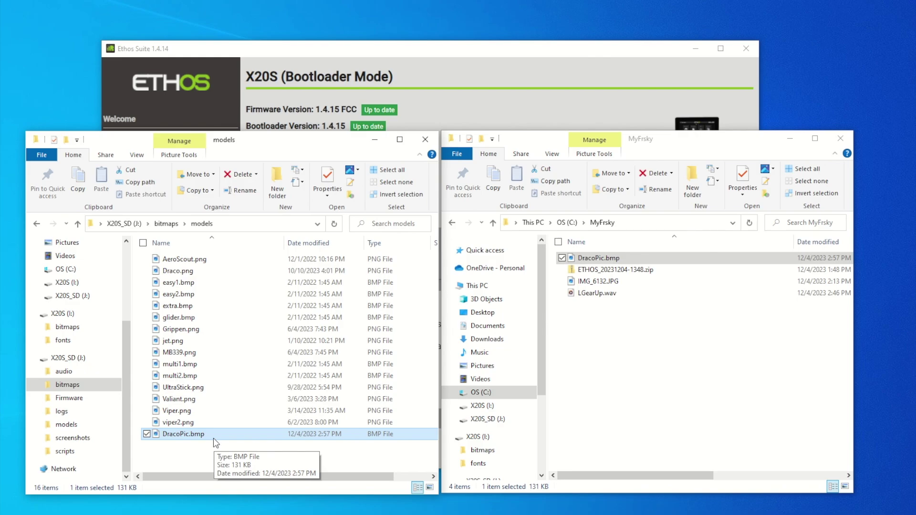
click(330, 44)
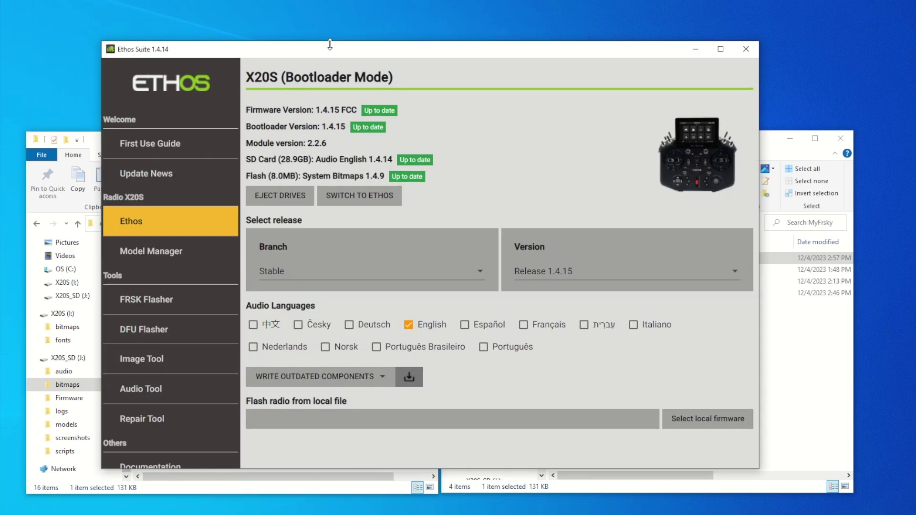
click(290, 196)
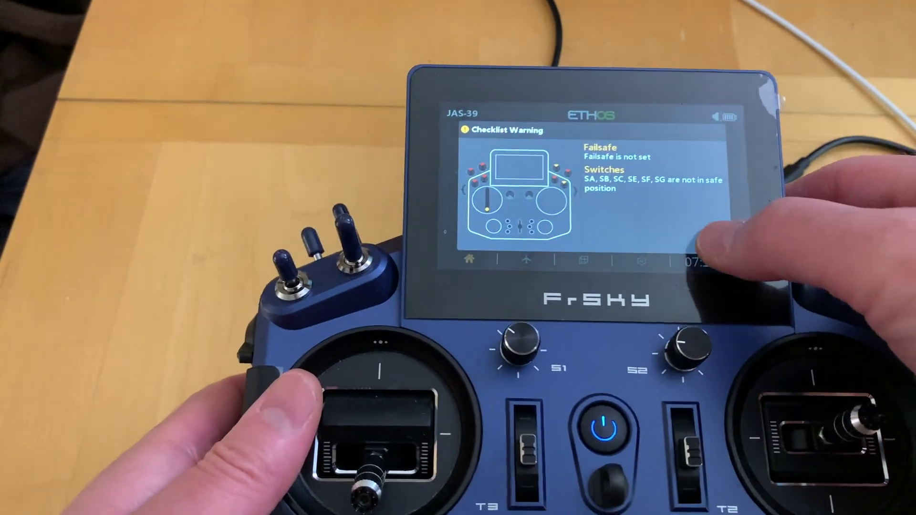
click(698, 244)
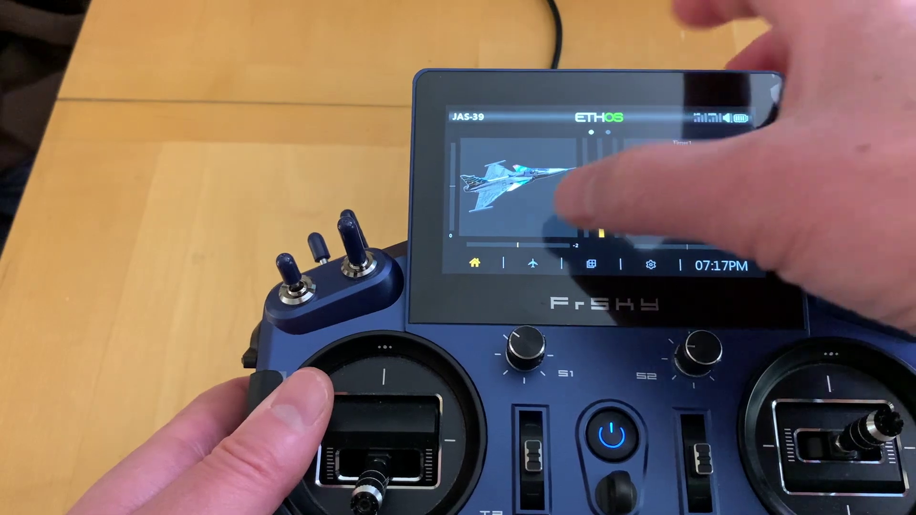
click(528, 264)
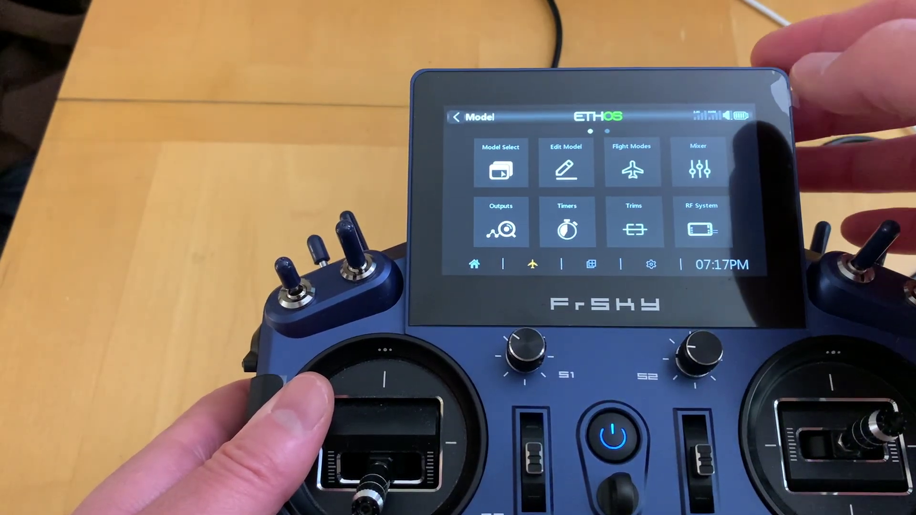
click(566, 164)
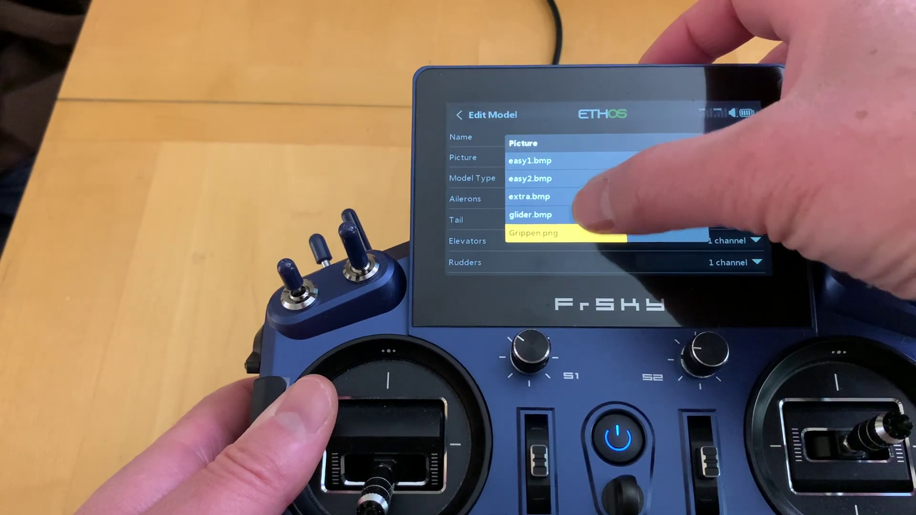
scroll(580, 217, down, 5)
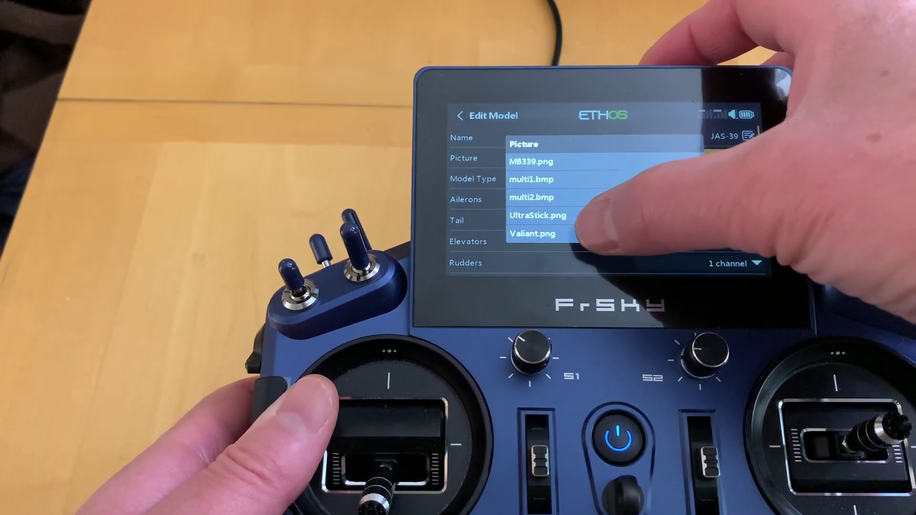
scroll(601, 200, up, 5)
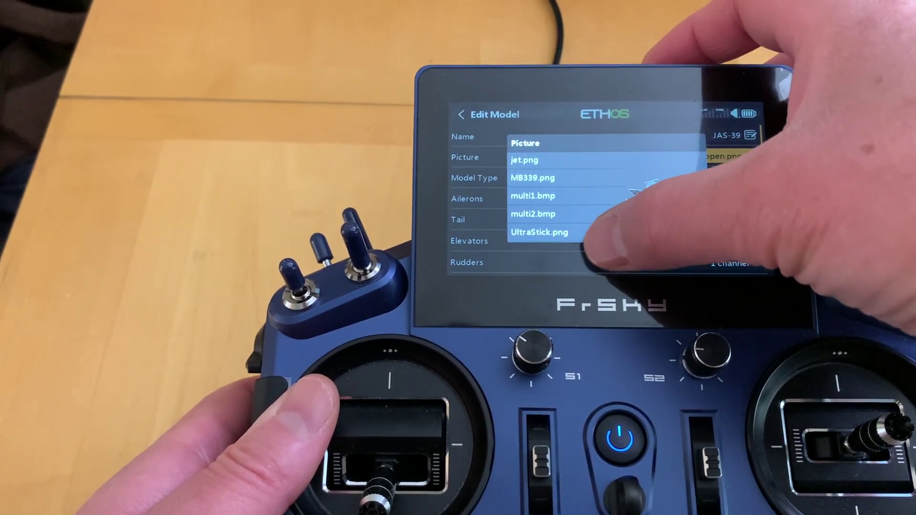
scroll(587, 224, up, 2)
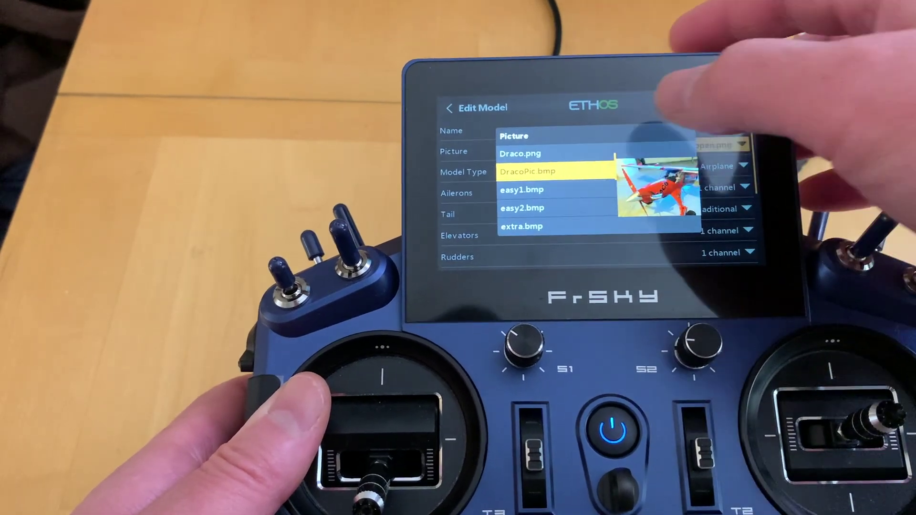
click(553, 171)
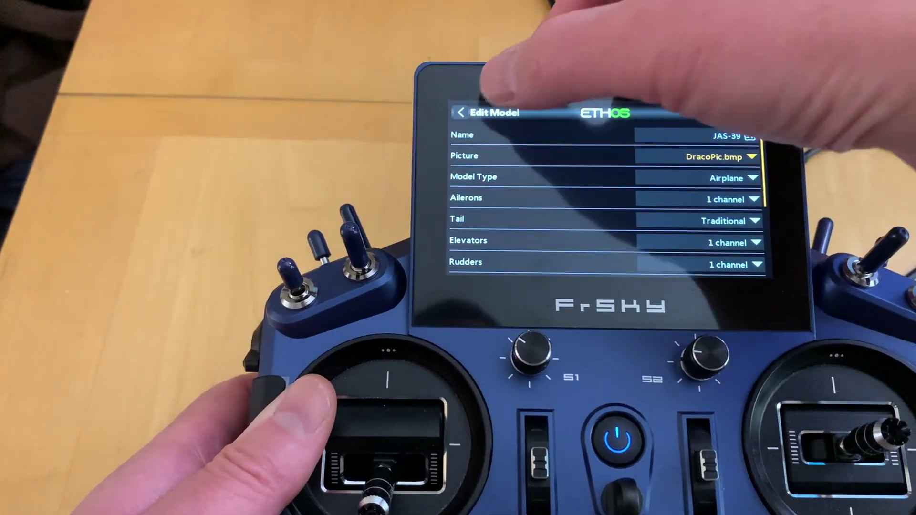
click(454, 108)
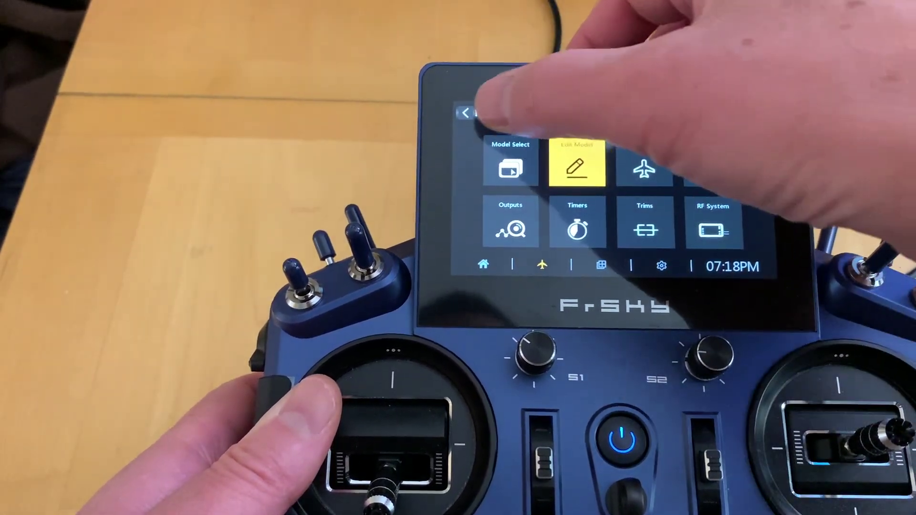
click(465, 113)
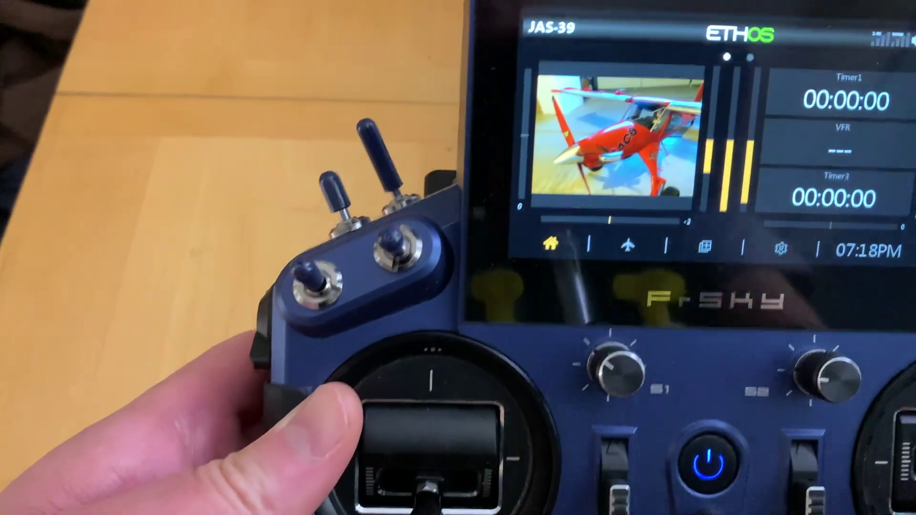